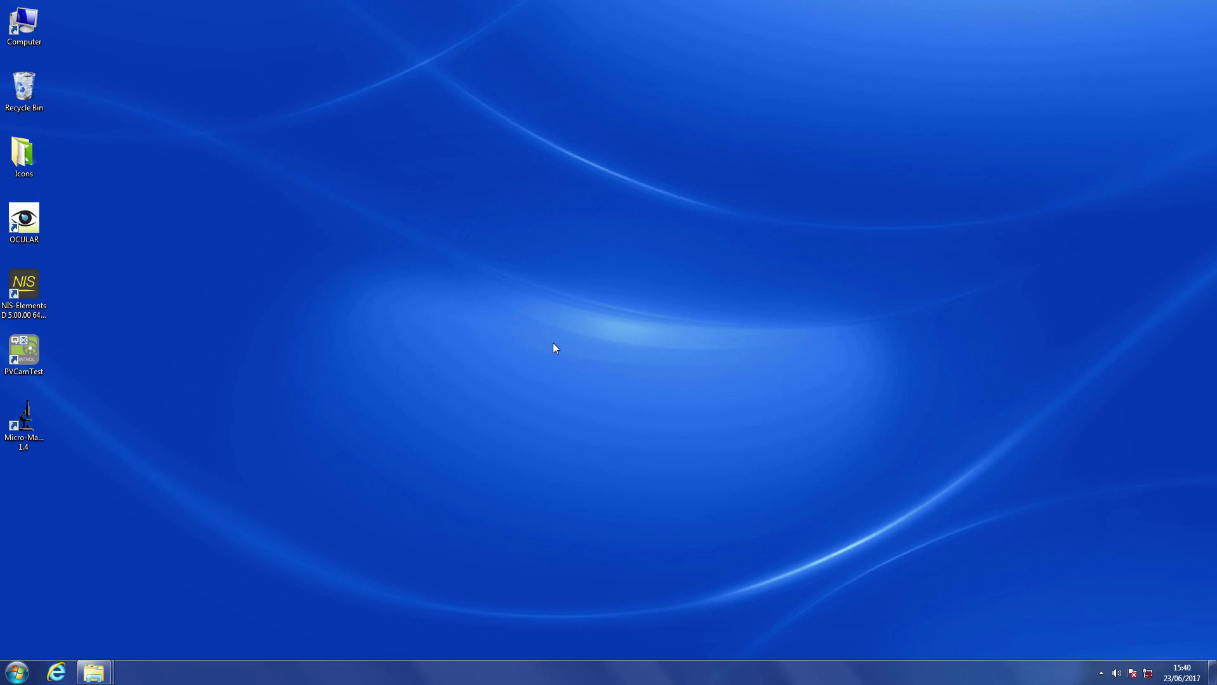
# Step: Launch NIS-Elements D from its desktop icon to bring up the driver selection
pyautogui.doubleClick(39, 283)
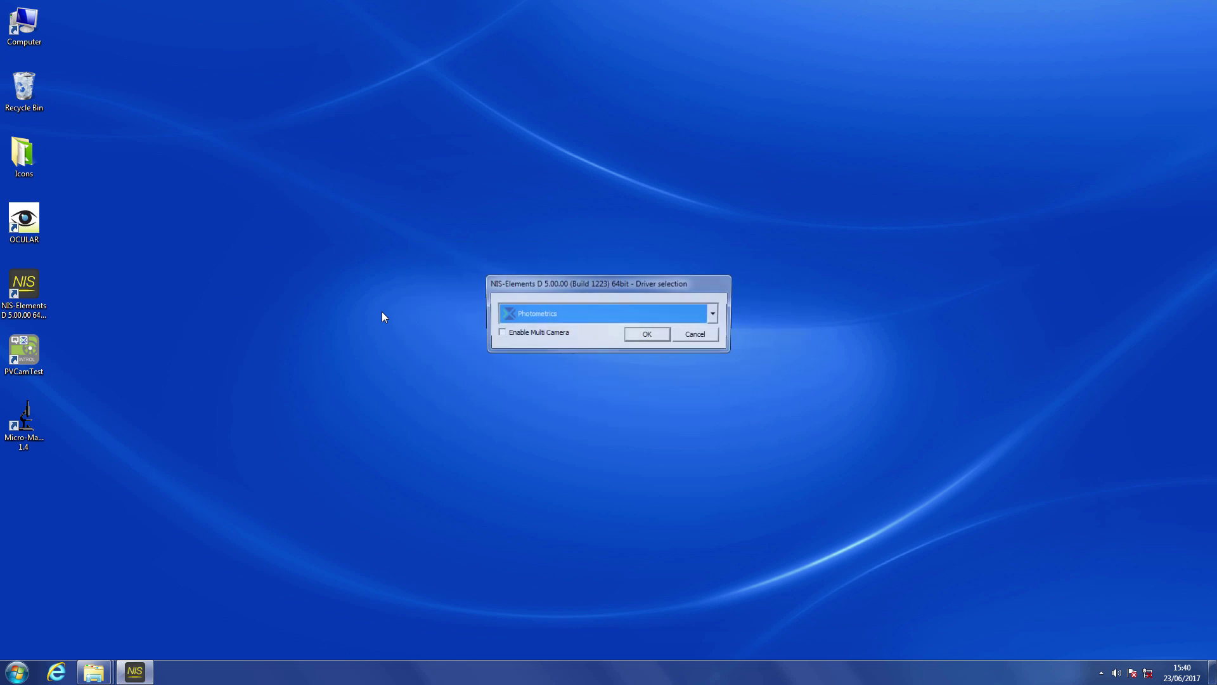
# Step: Confirm the Photometrics driver and start the live Prime 95B view of the tissue
pyautogui.click(638, 336)
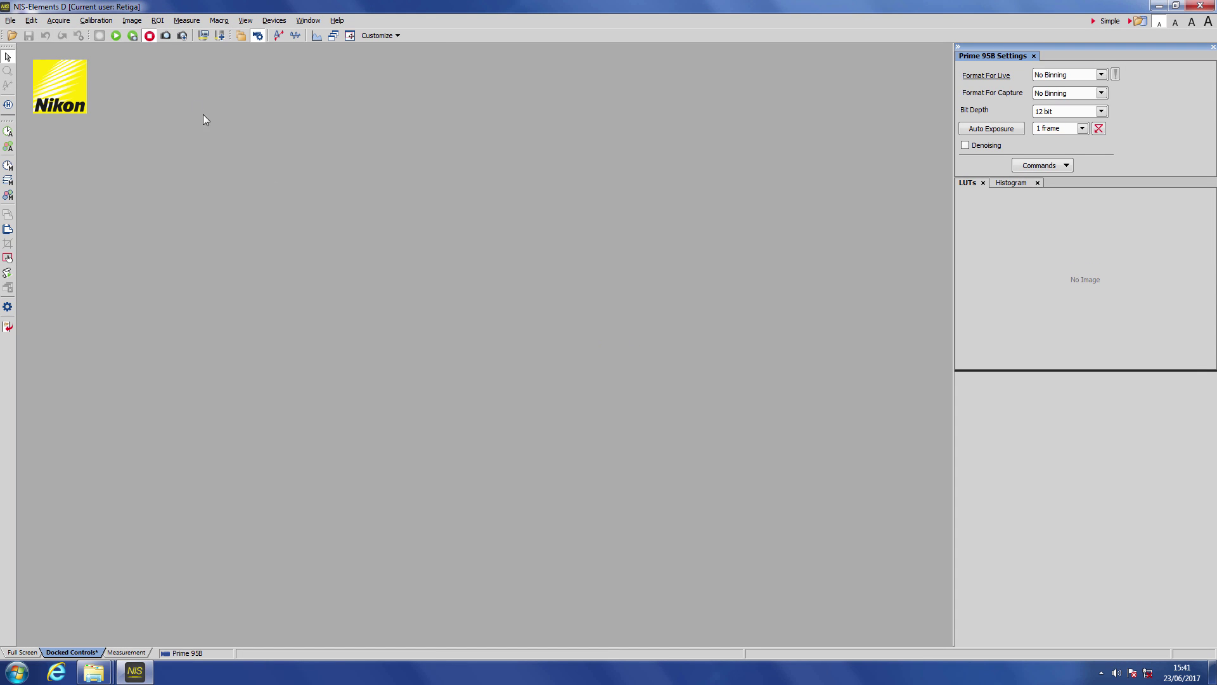
pyautogui.click(117, 35)
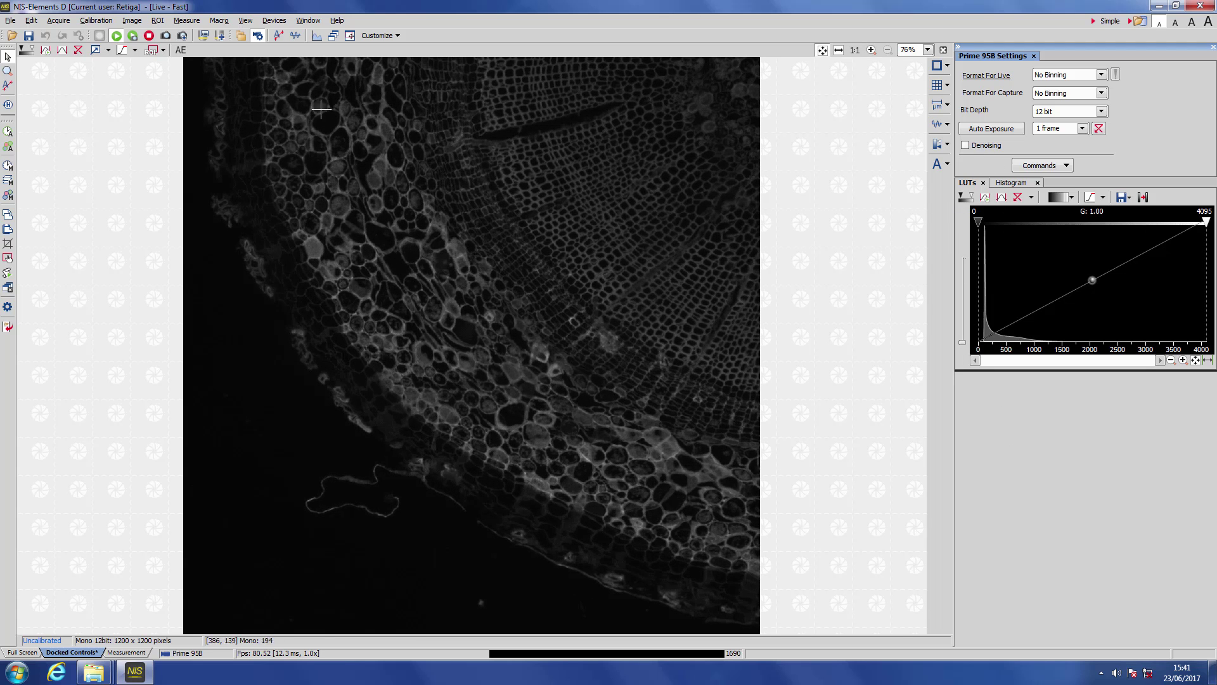
# Step: Show the LUTs panel and enable Auto Scale, stretching the display to about 110–2603
pyautogui.click(95, 50)
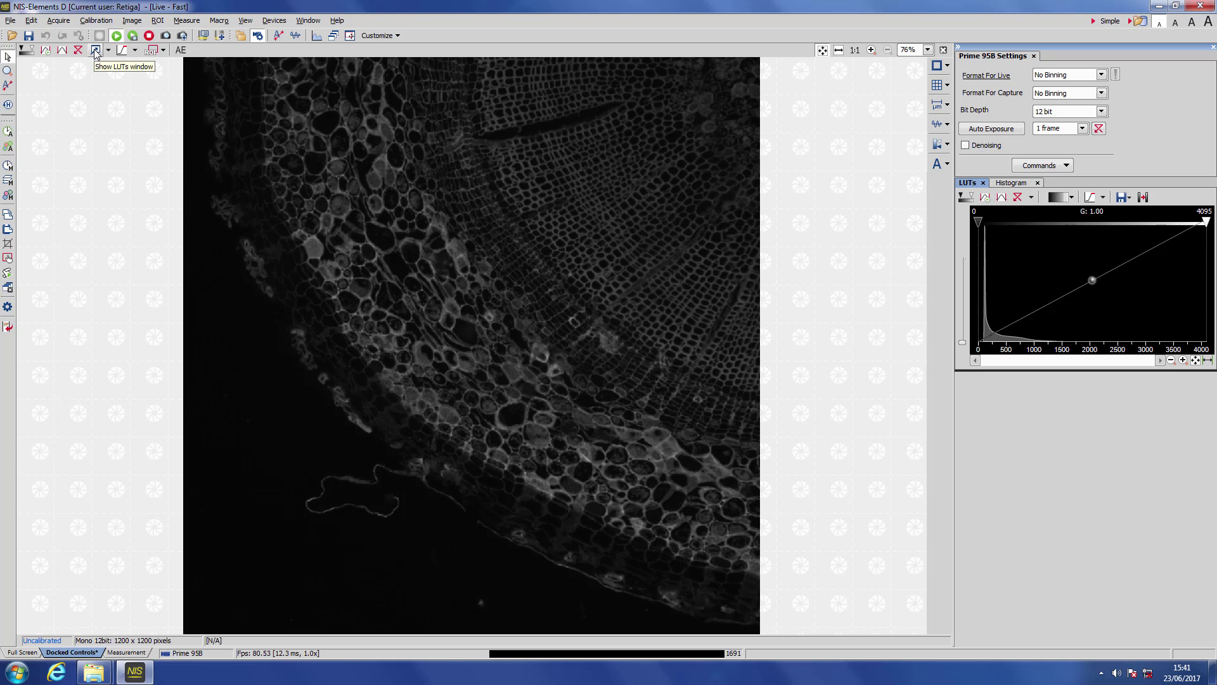
pyautogui.rightClick(1038, 439)
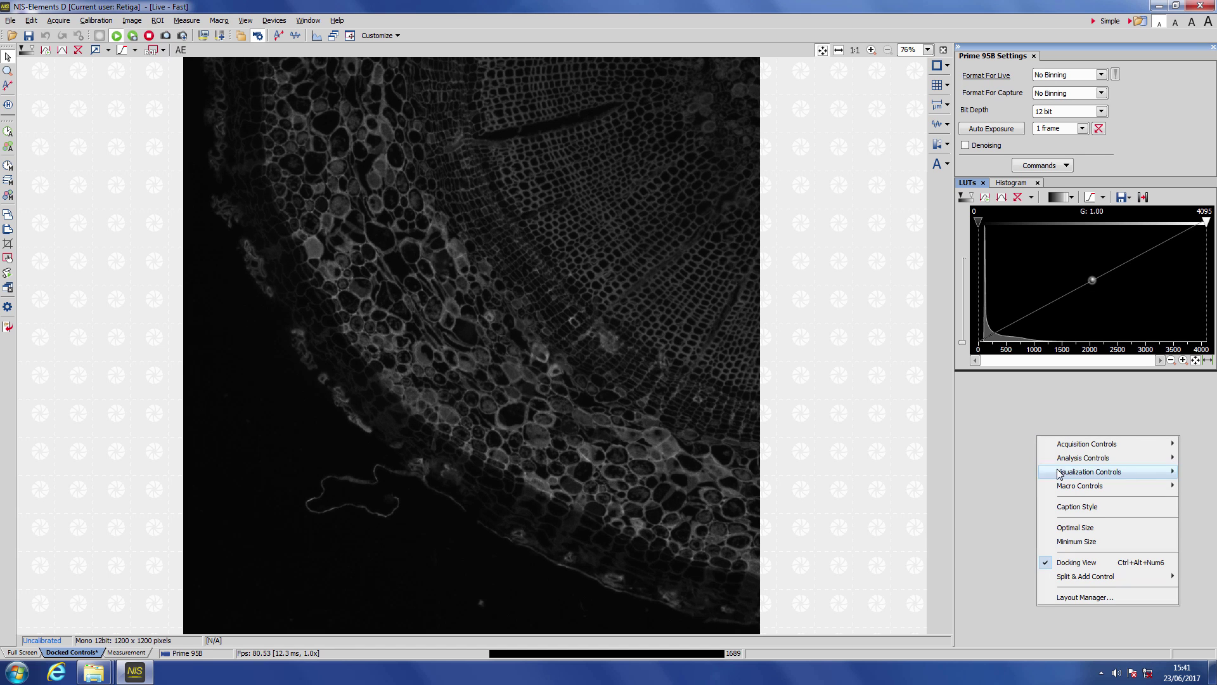
pyautogui.moveTo(1059, 473)
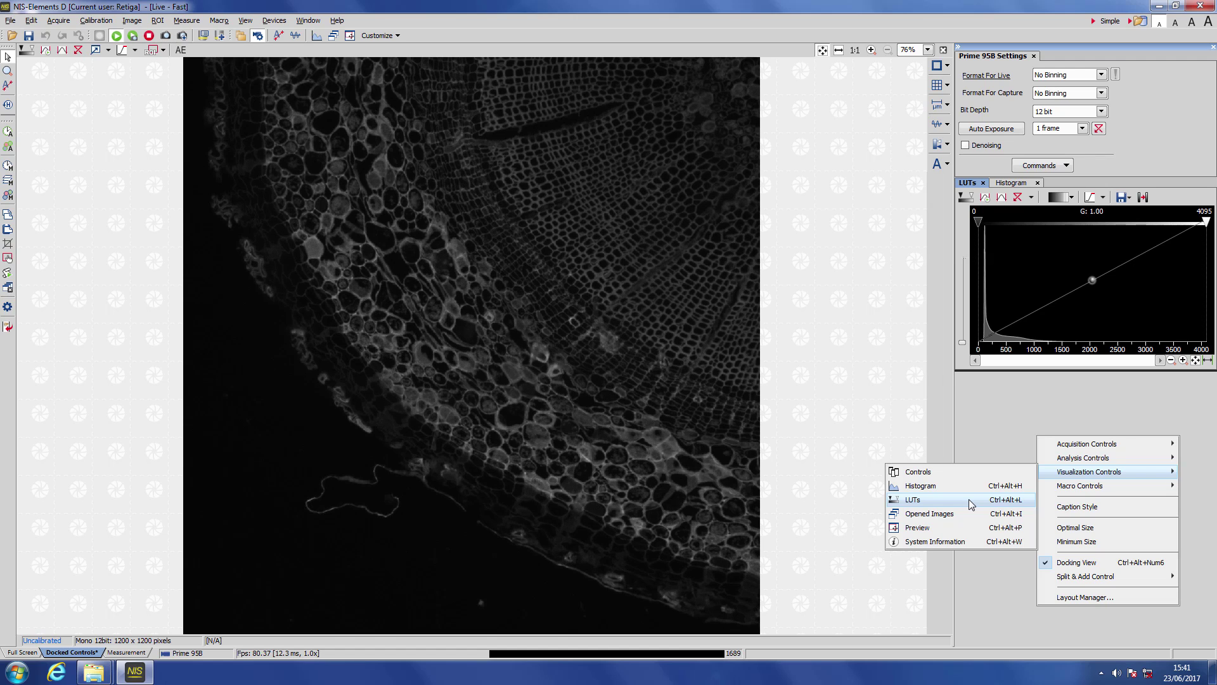
pyautogui.click(1005, 405)
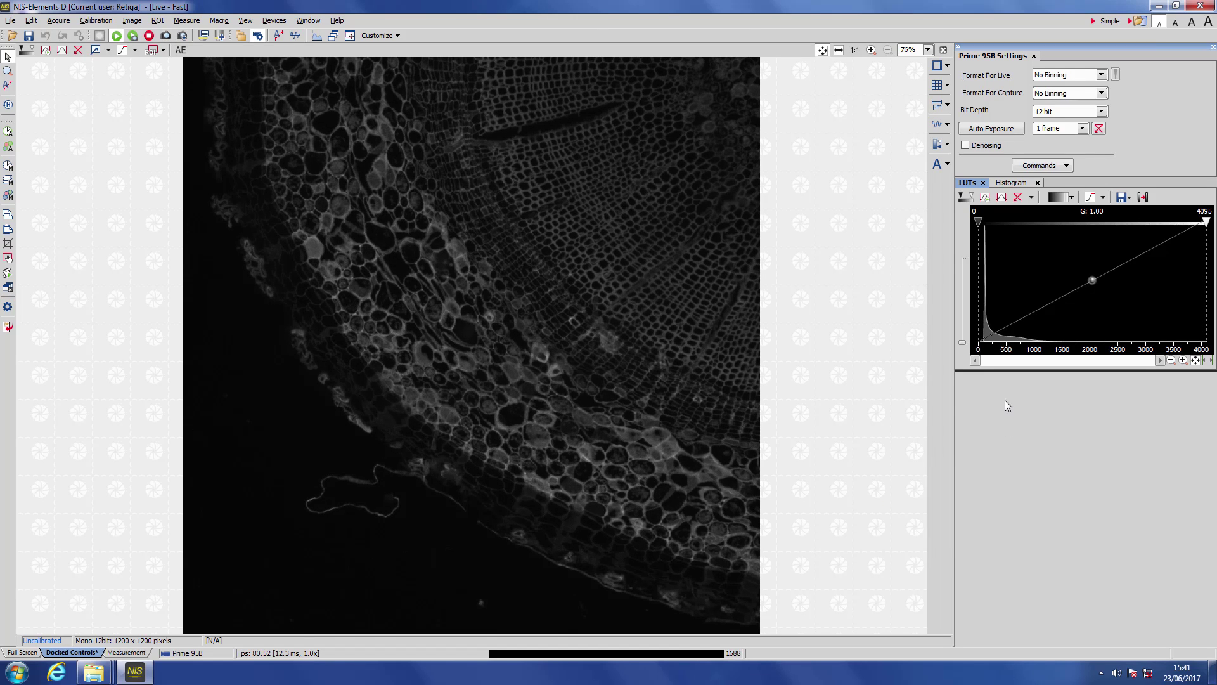
pyautogui.click(966, 197)
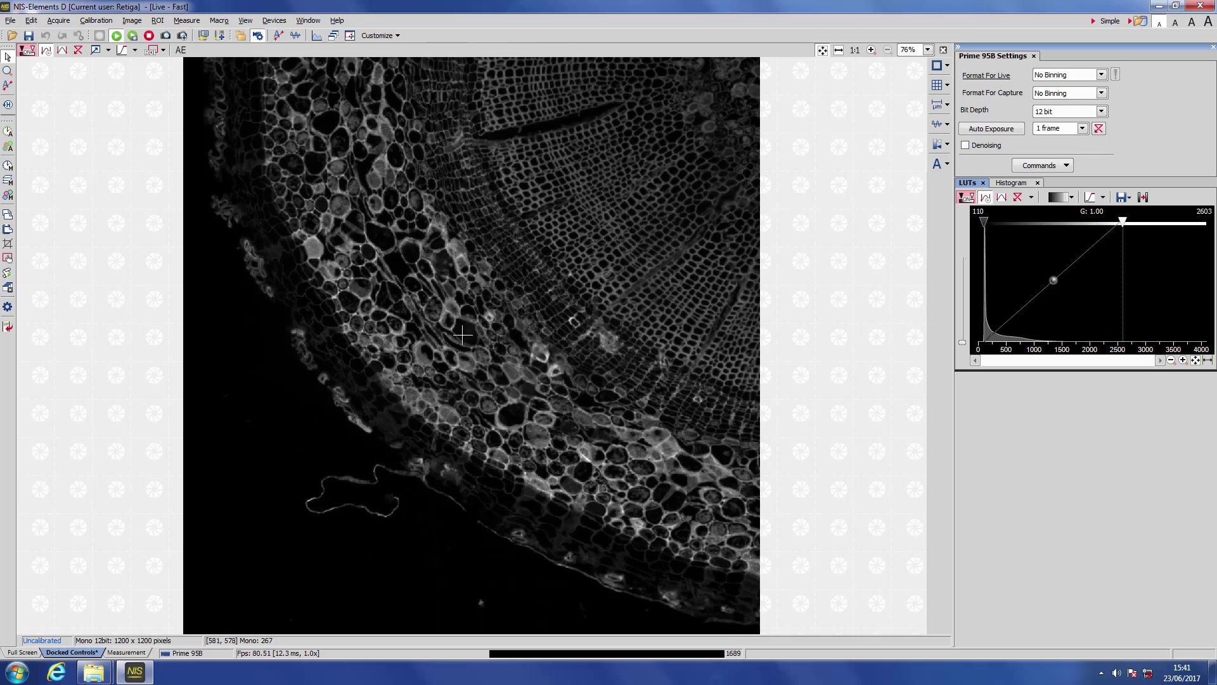
# Step: Adjust the Auto Scale Low/High percentages, narrowing the display range to about 103–1430
pyautogui.click(109, 50)
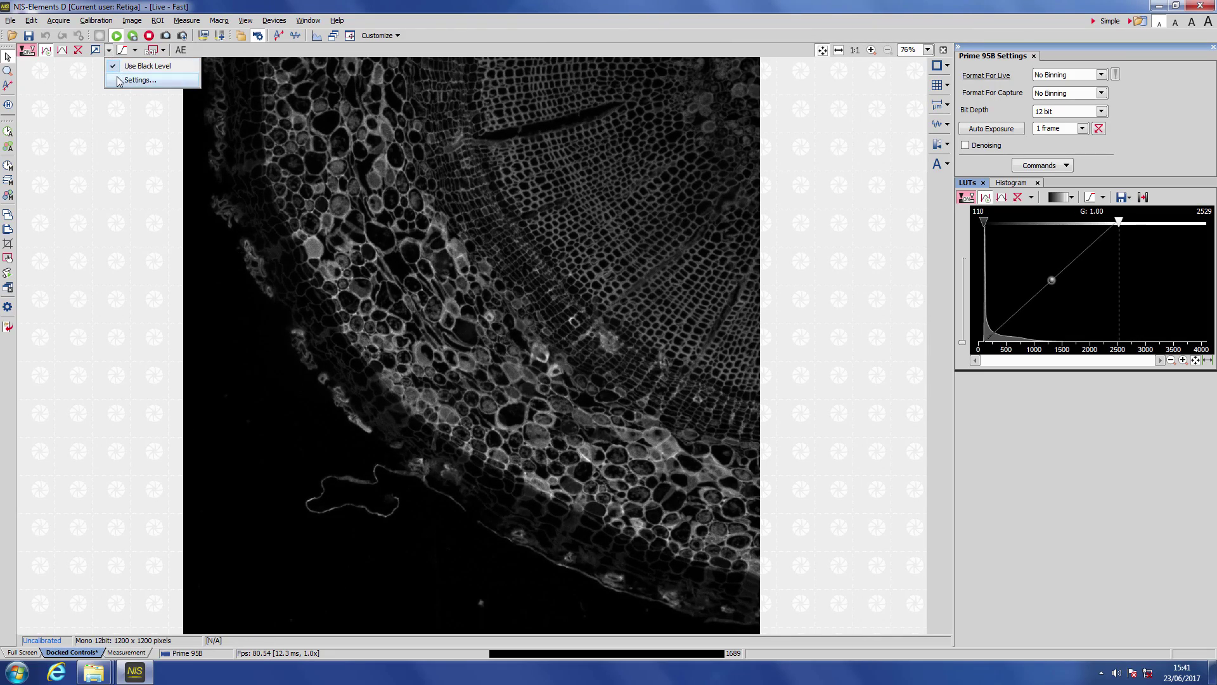
pyautogui.click(120, 80)
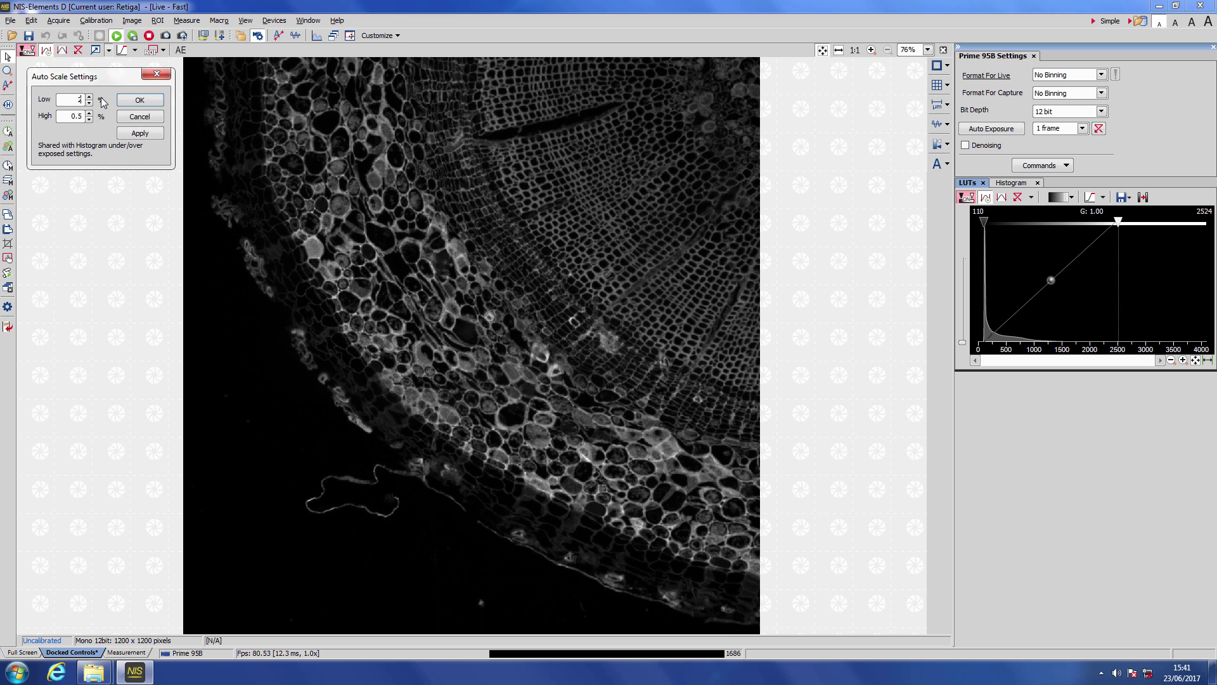
pyautogui.click(126, 100)
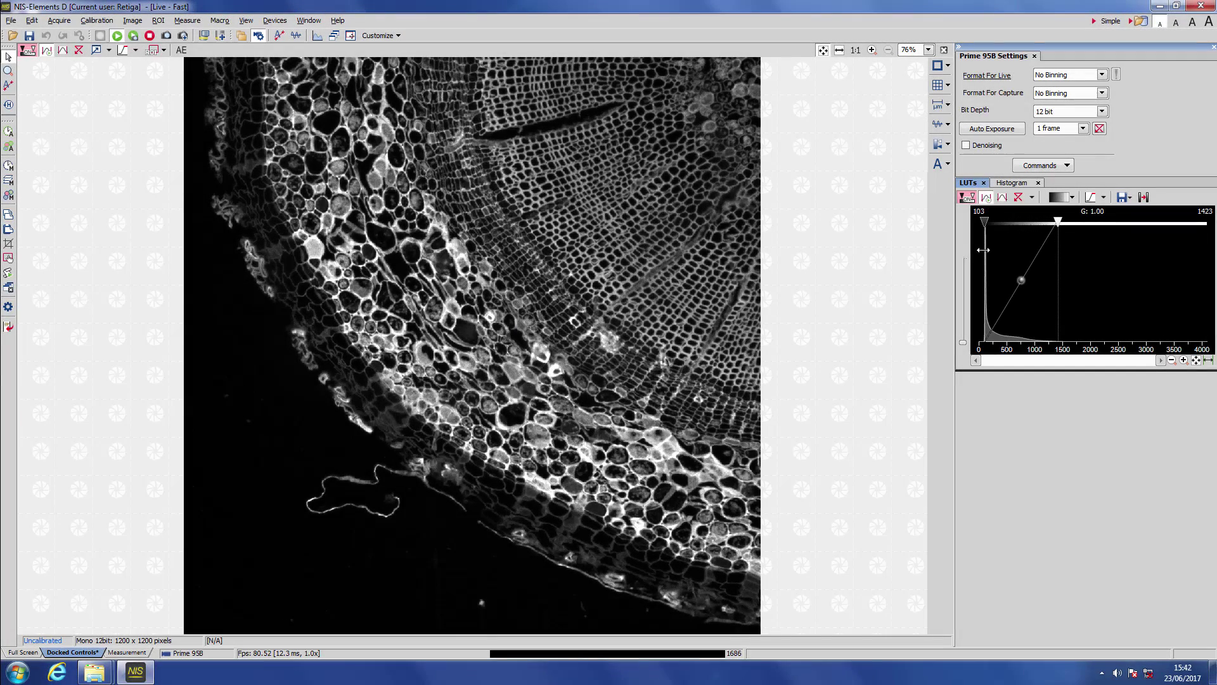
# Step: Try a 100 ms exposure in the Prime 95B settings
pyautogui.click(1102, 111)
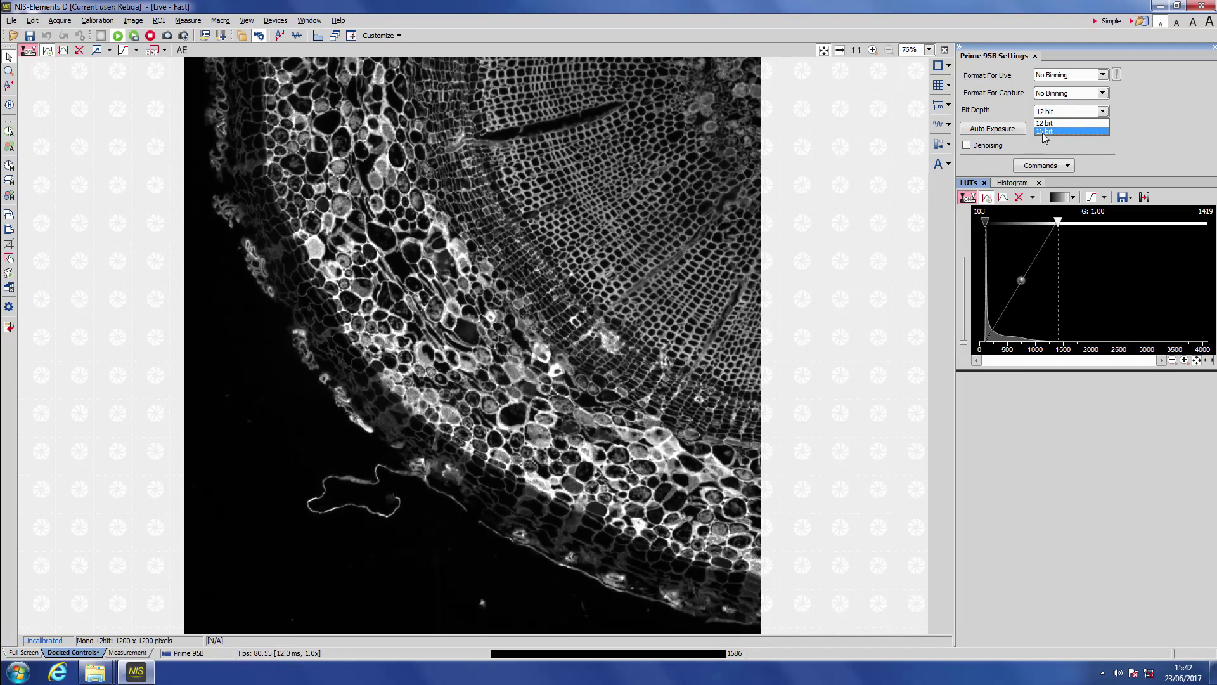
pyautogui.press('Escape')
pyautogui.click(1084, 128)
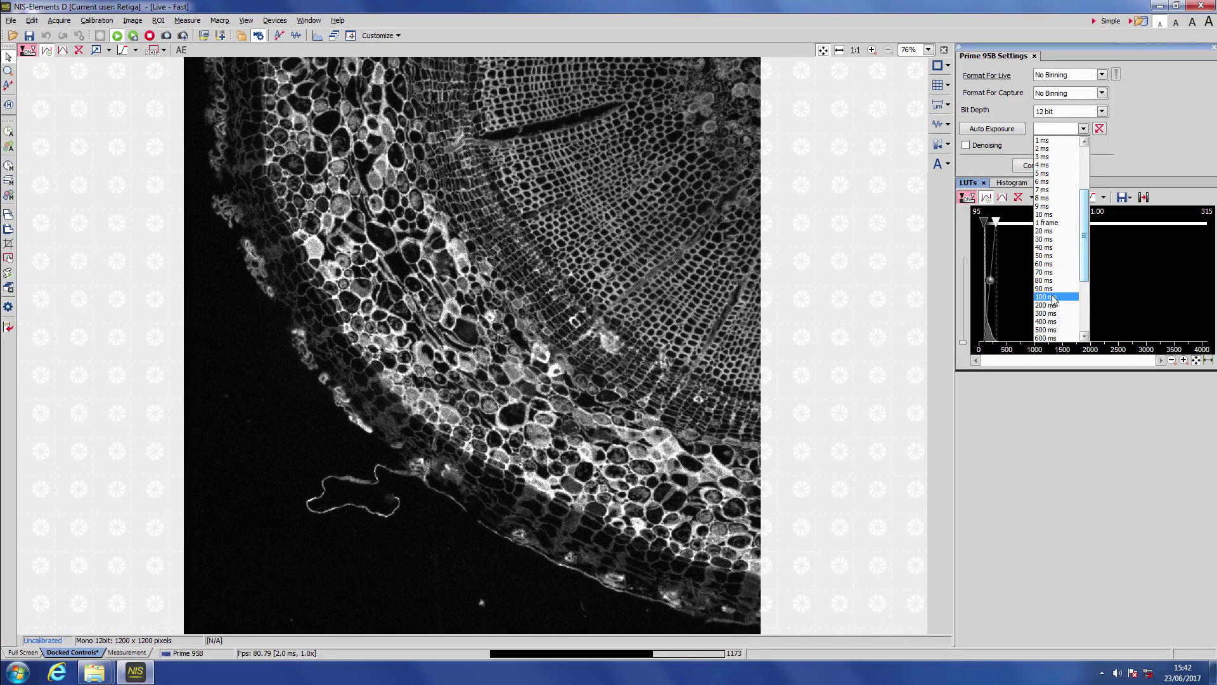
pyautogui.click(1054, 297)
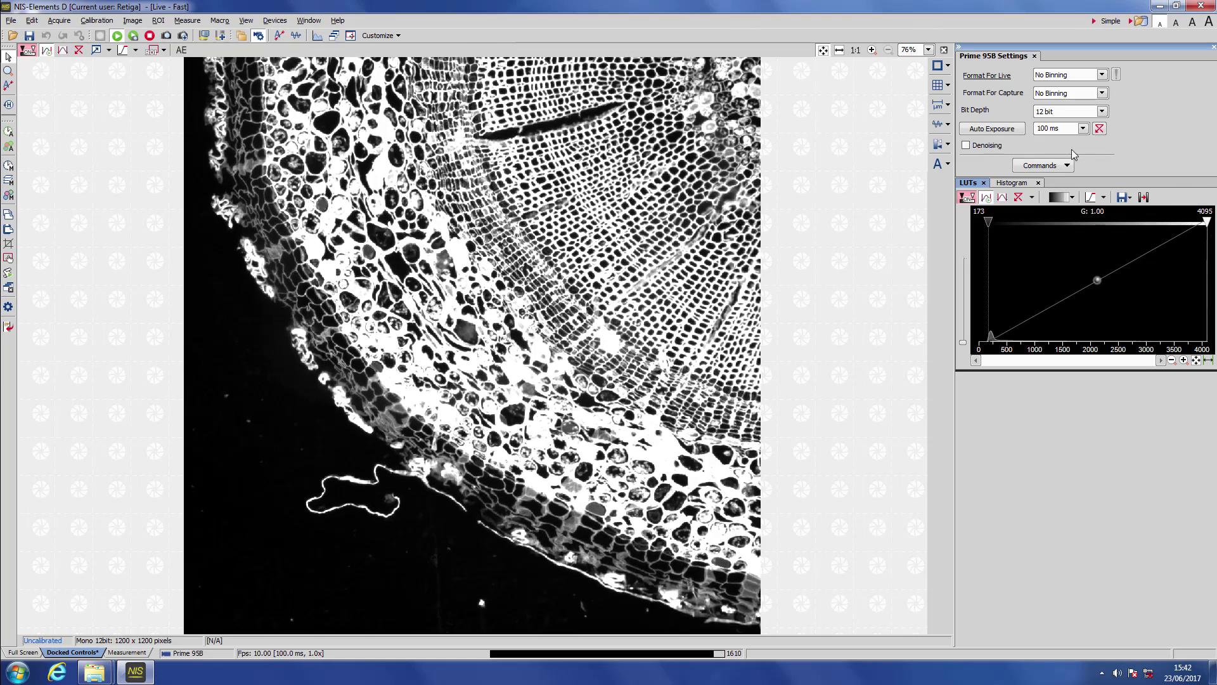
# Step: Switch Bit Depth to 16 bit and reset the exposure to 1 frame
pyautogui.click(1099, 130)
pyautogui.click(1083, 128)
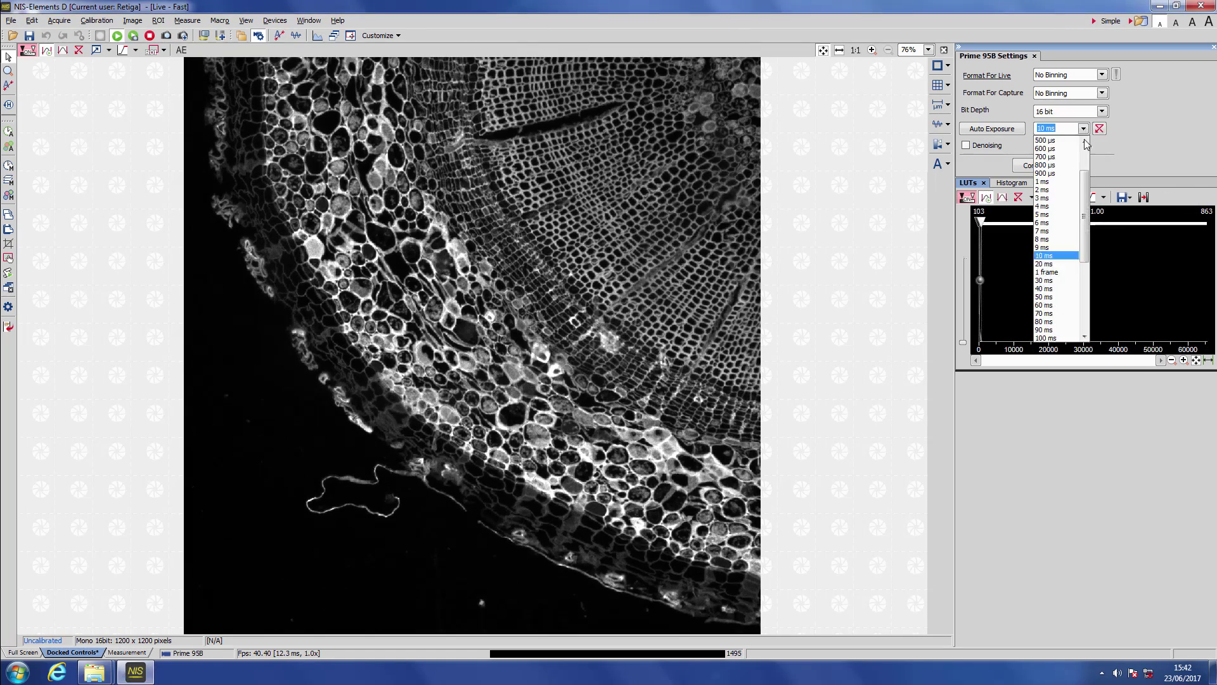
pyautogui.click(1045, 337)
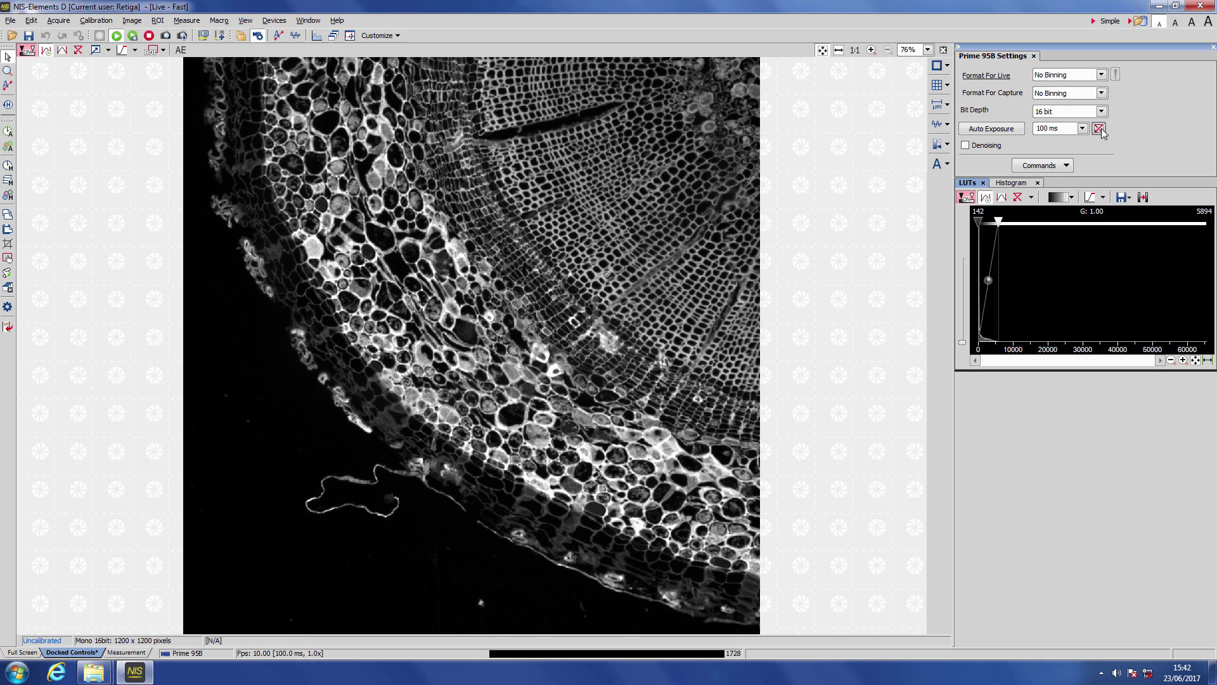
pyautogui.click(1100, 129)
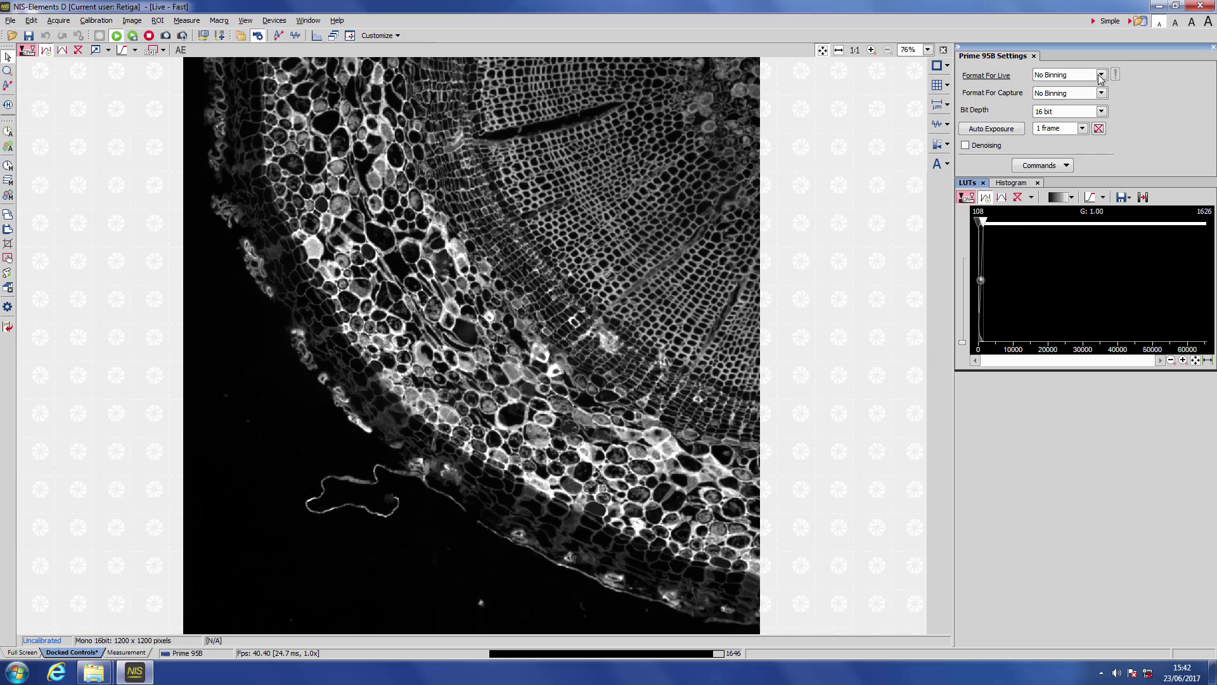
# Step: Set both Format For Live and Format For Capture to Binning 2x2
pyautogui.click(1101, 74)
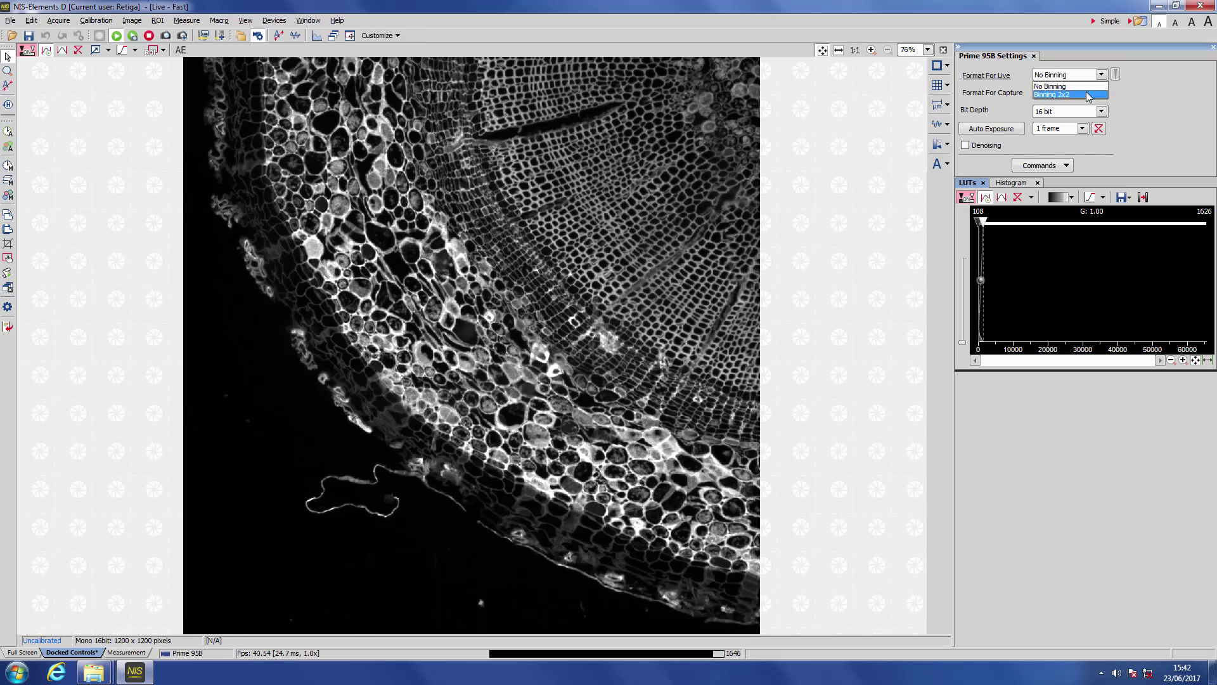
pyautogui.click(1087, 95)
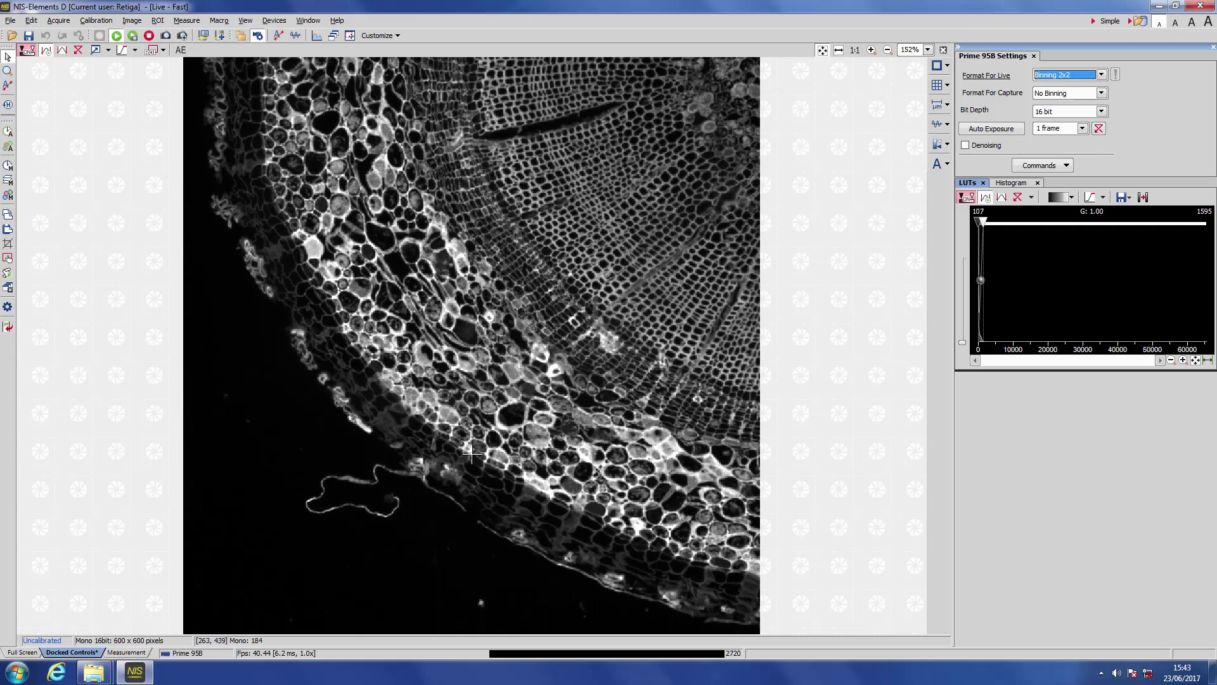
pyautogui.click(1103, 93)
pyautogui.click(1065, 110)
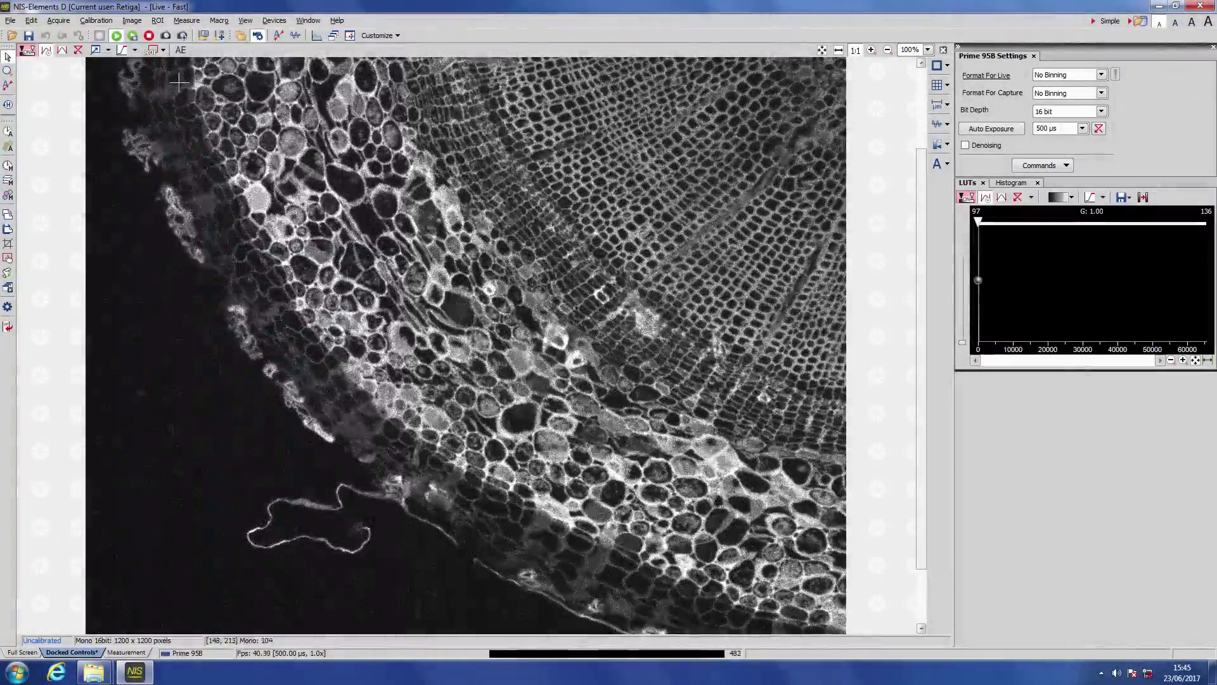
# Step: Define a centred custom camera ROI with width 200 and height 80 and apply it
pyautogui.click(164, 50)
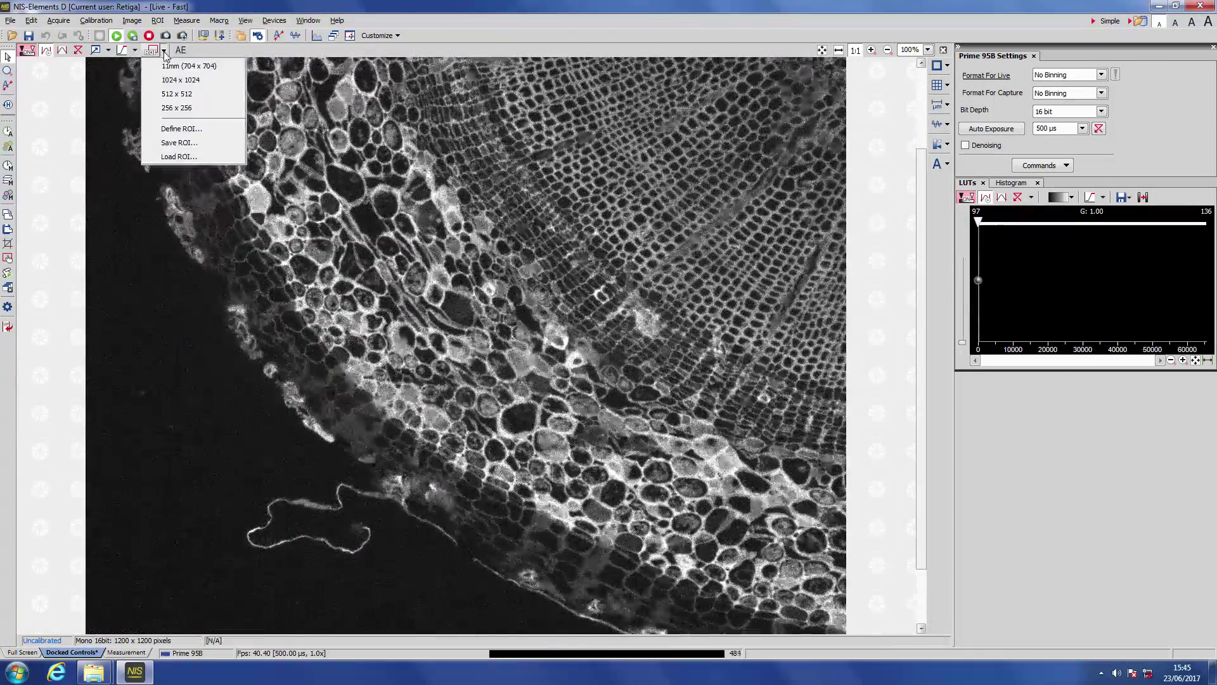
pyautogui.click(172, 129)
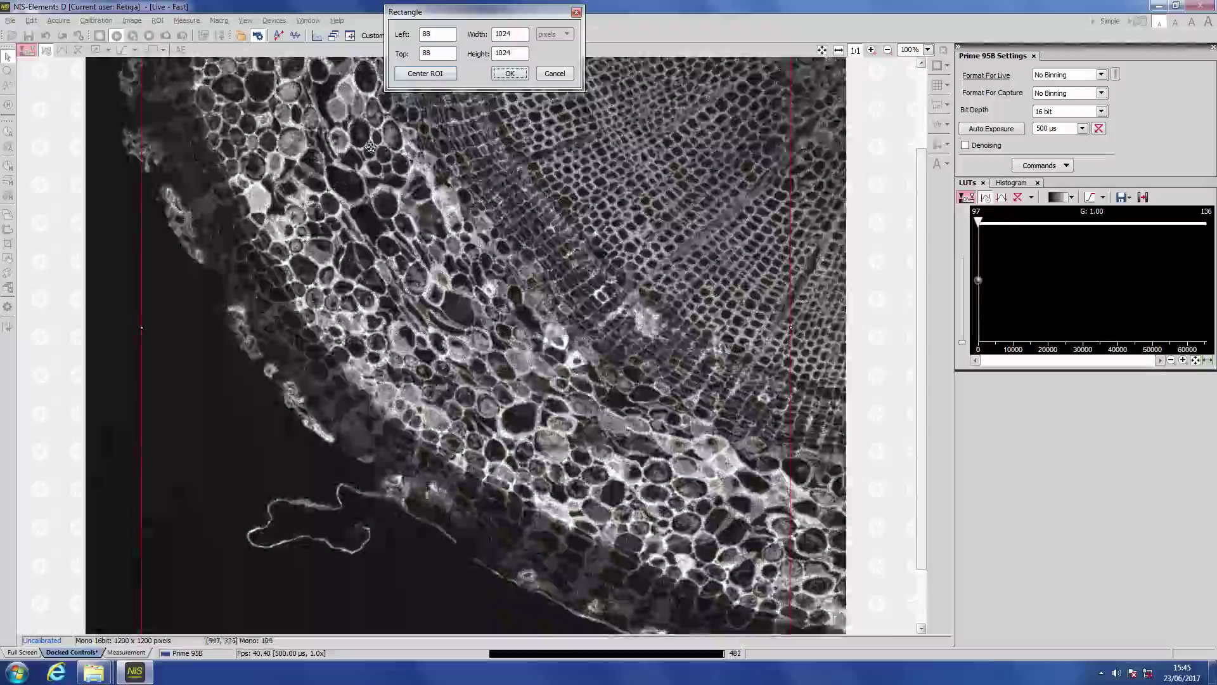
pyautogui.moveTo(515, 34); pyautogui.dragTo(460, 32)
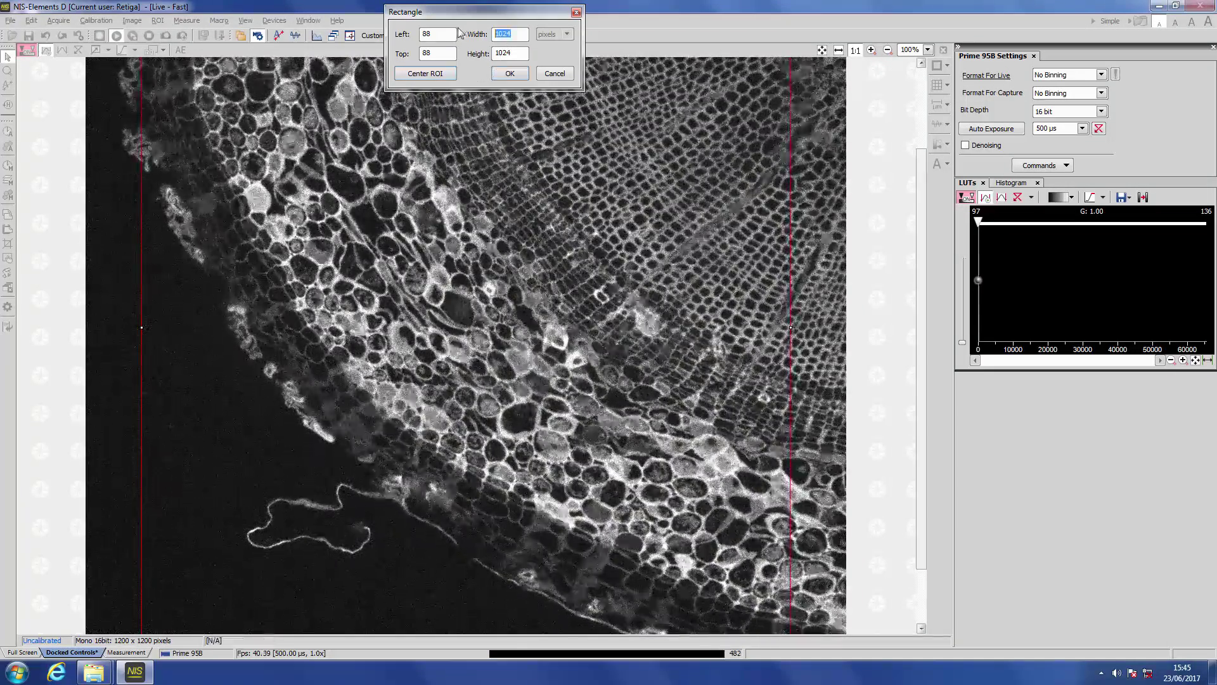
pyautogui.write('200')
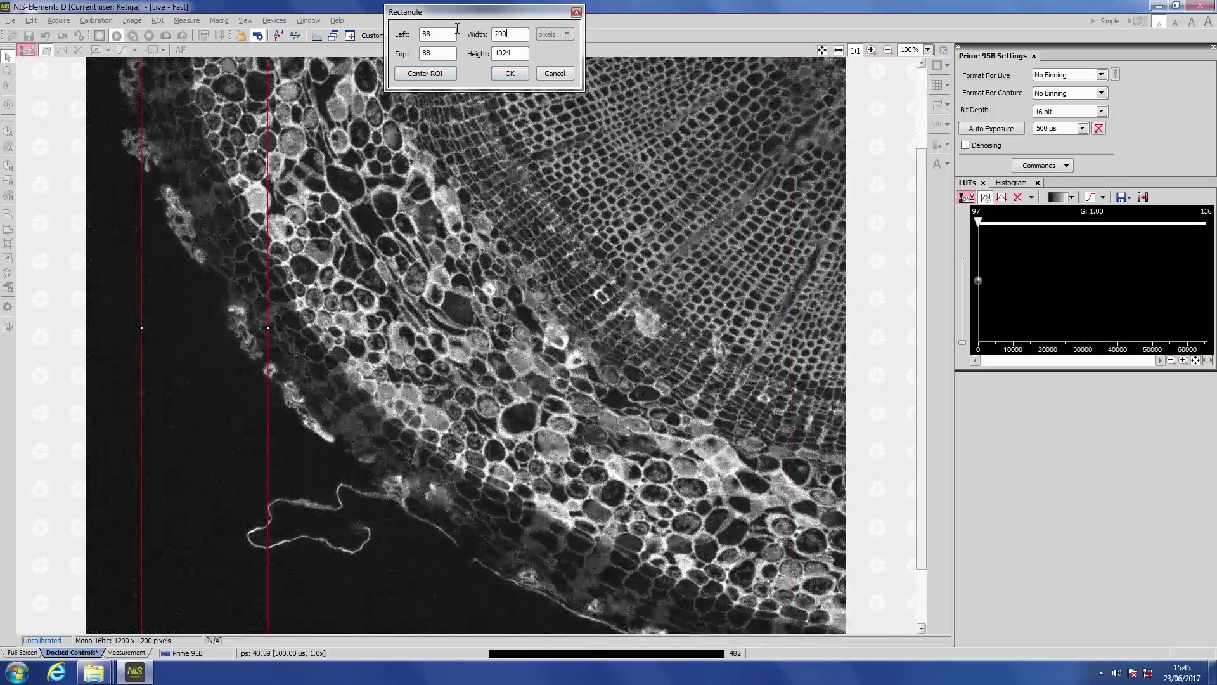
pyautogui.moveTo(515, 53); pyautogui.dragTo(467, 56)
pyautogui.write('80')
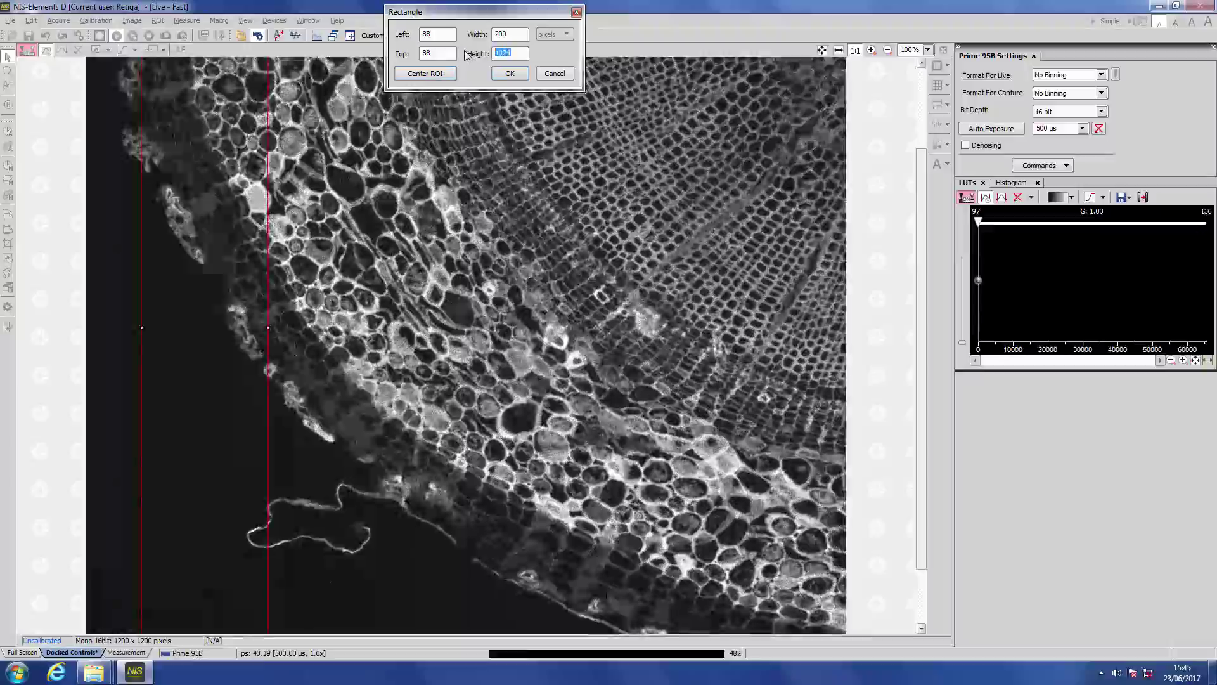
pyautogui.click(425, 73)
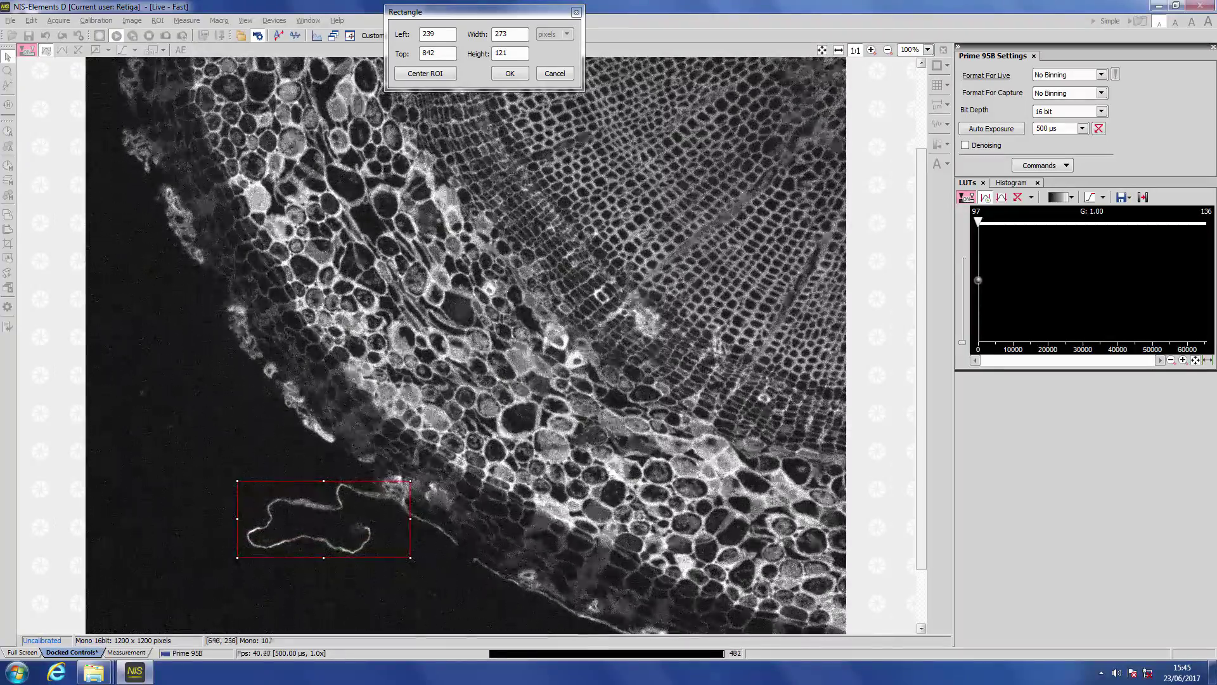
pyautogui.press('Return')
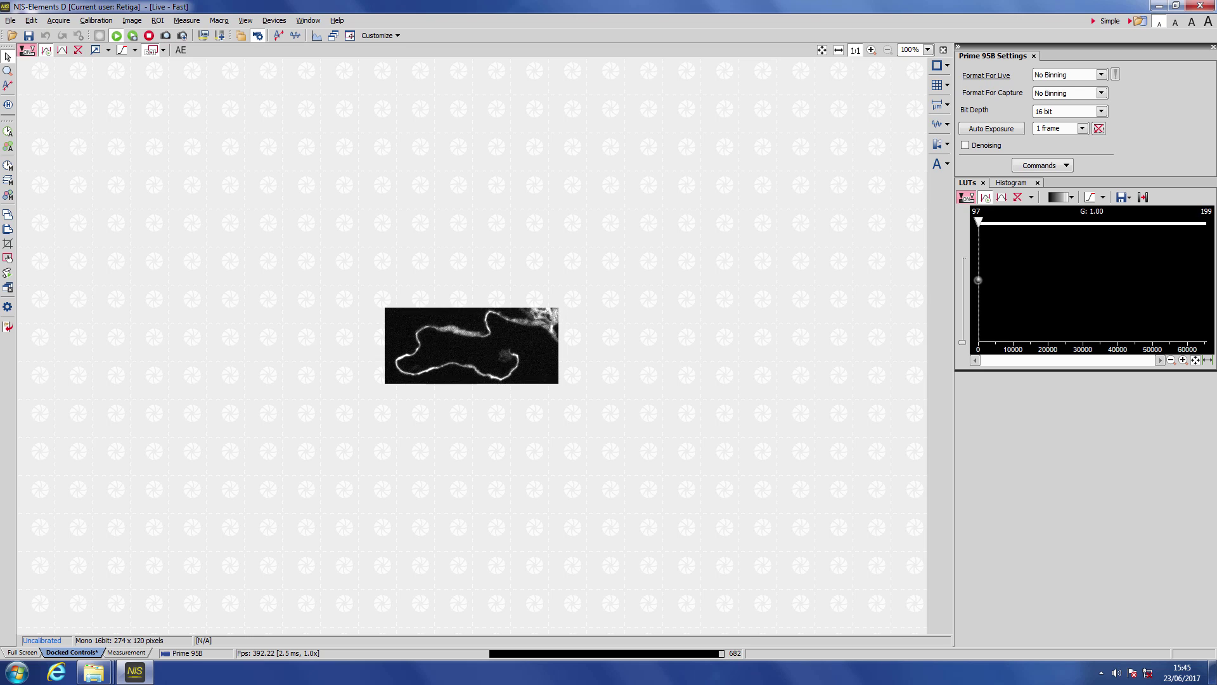
# Step: Redefine the custom camera ROI with a width of 1200
pyautogui.click(163, 50)
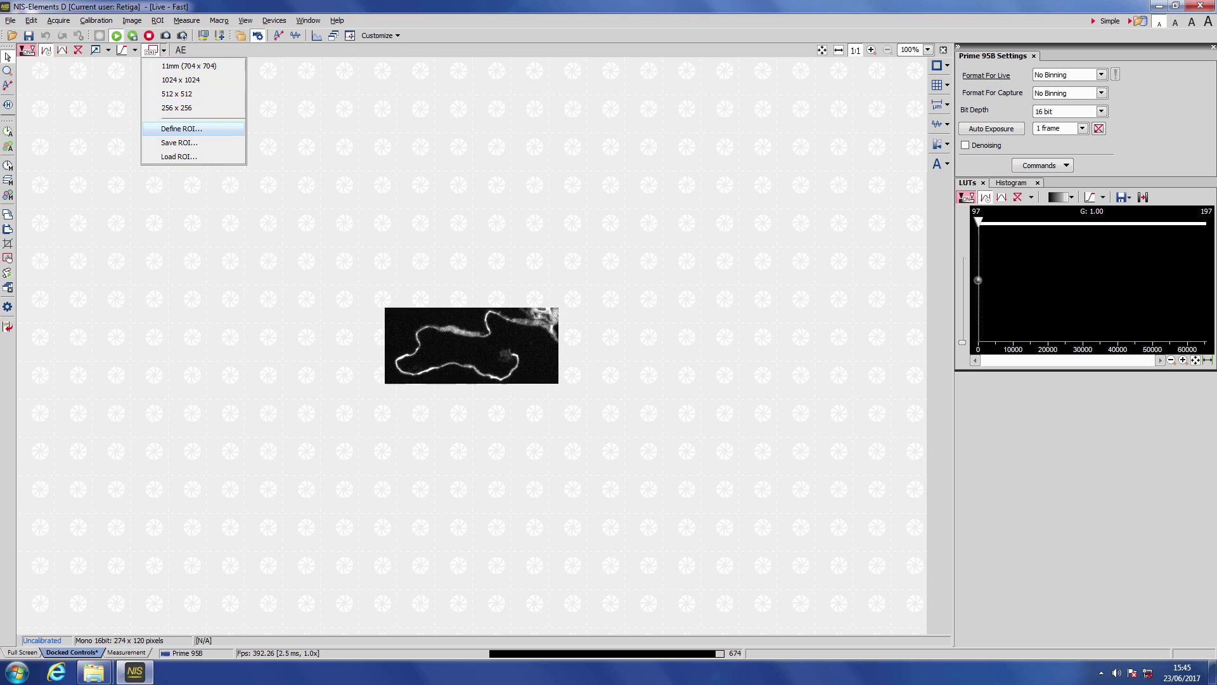
pyautogui.click(174, 129)
pyautogui.doubleClick(509, 34)
pyautogui.write('1200')
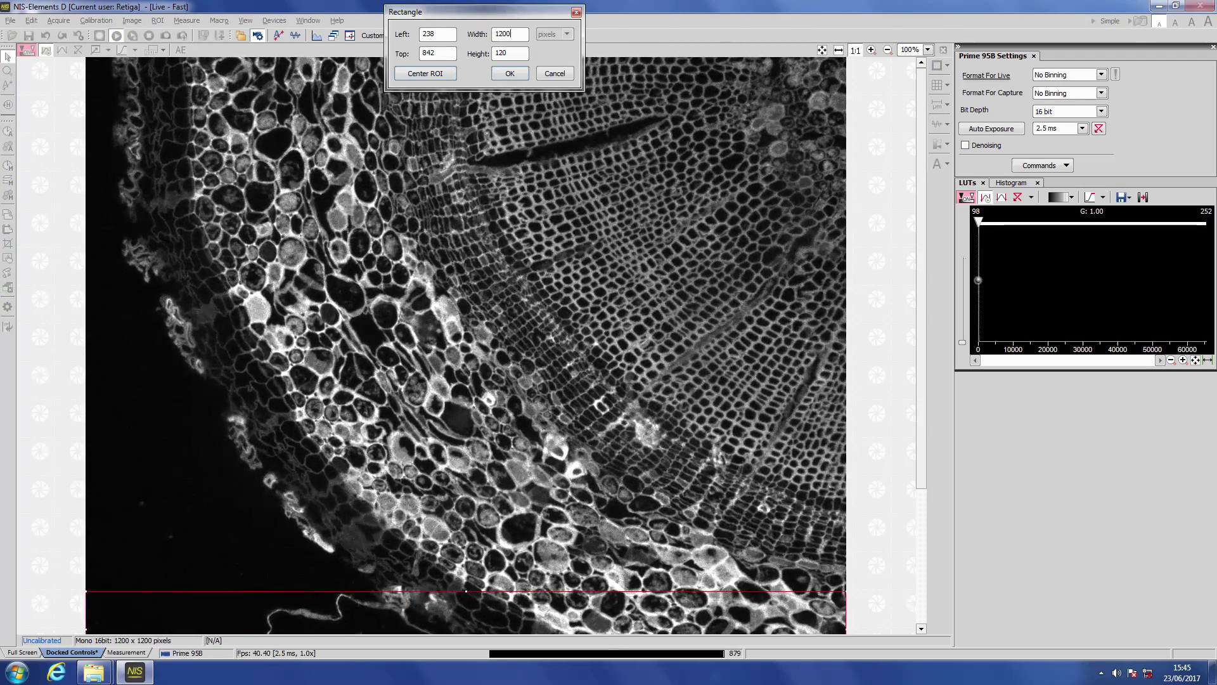
pyautogui.press('Return')
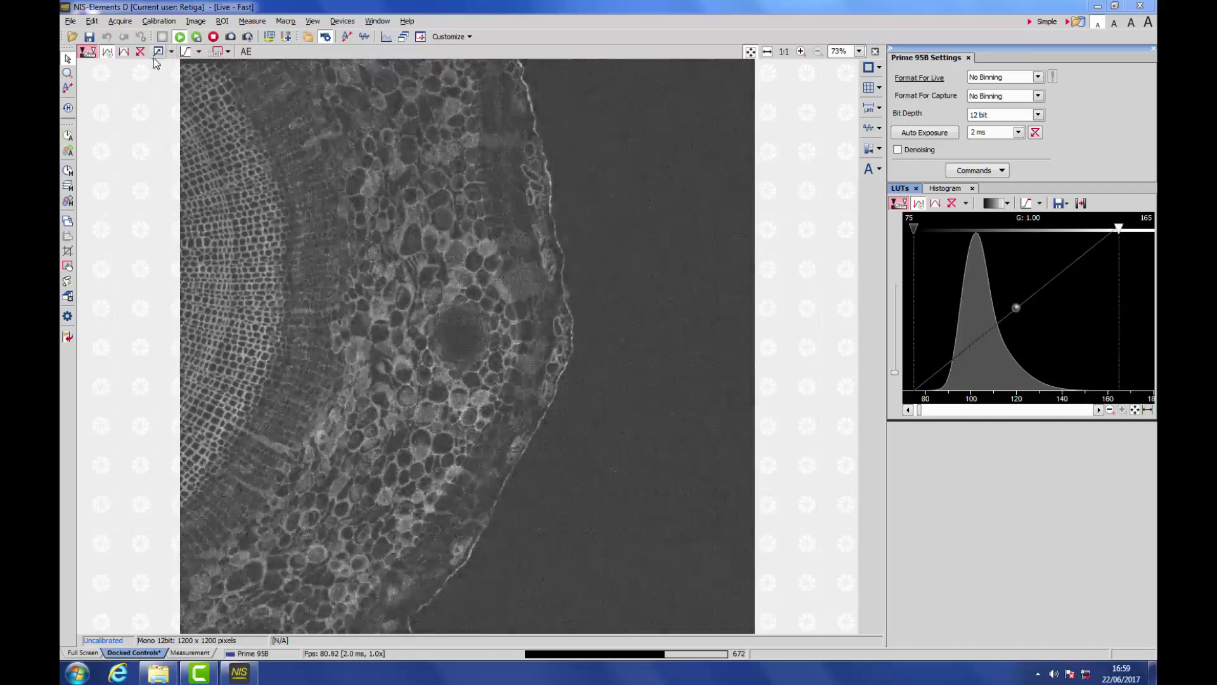
# Step: Apply Auto Scale clipping of Low 1% and High 1%, then Low 10%, and accept
pyautogui.click(172, 51)
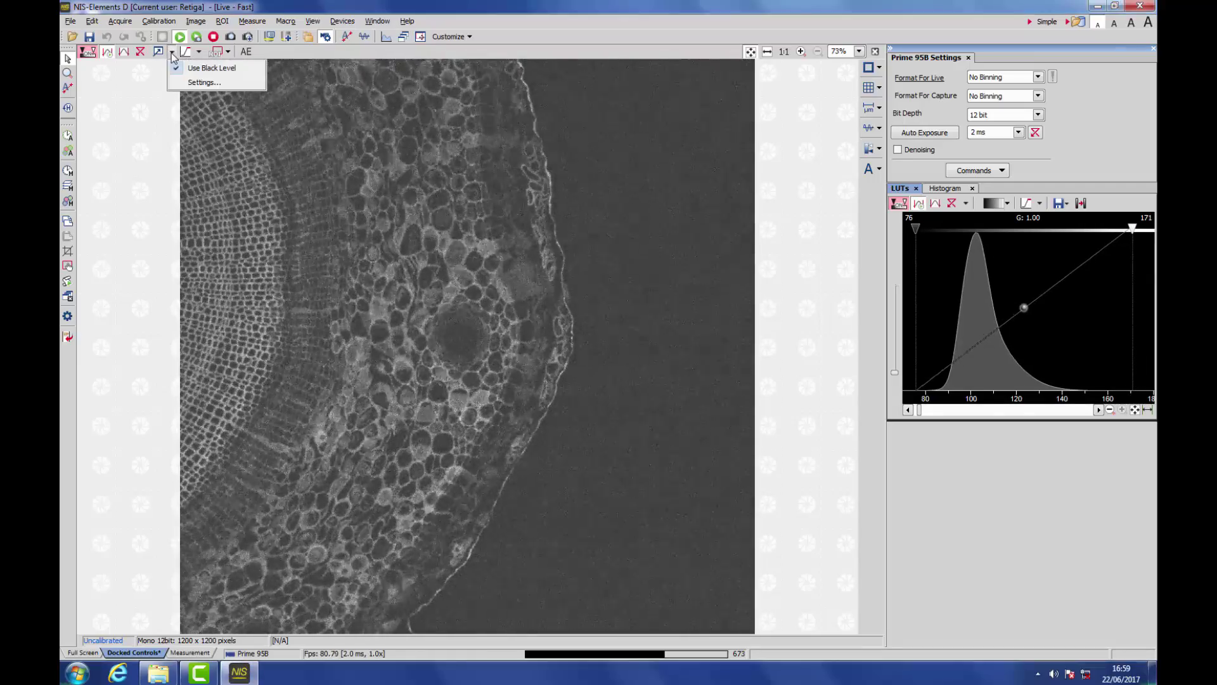
pyautogui.click(184, 83)
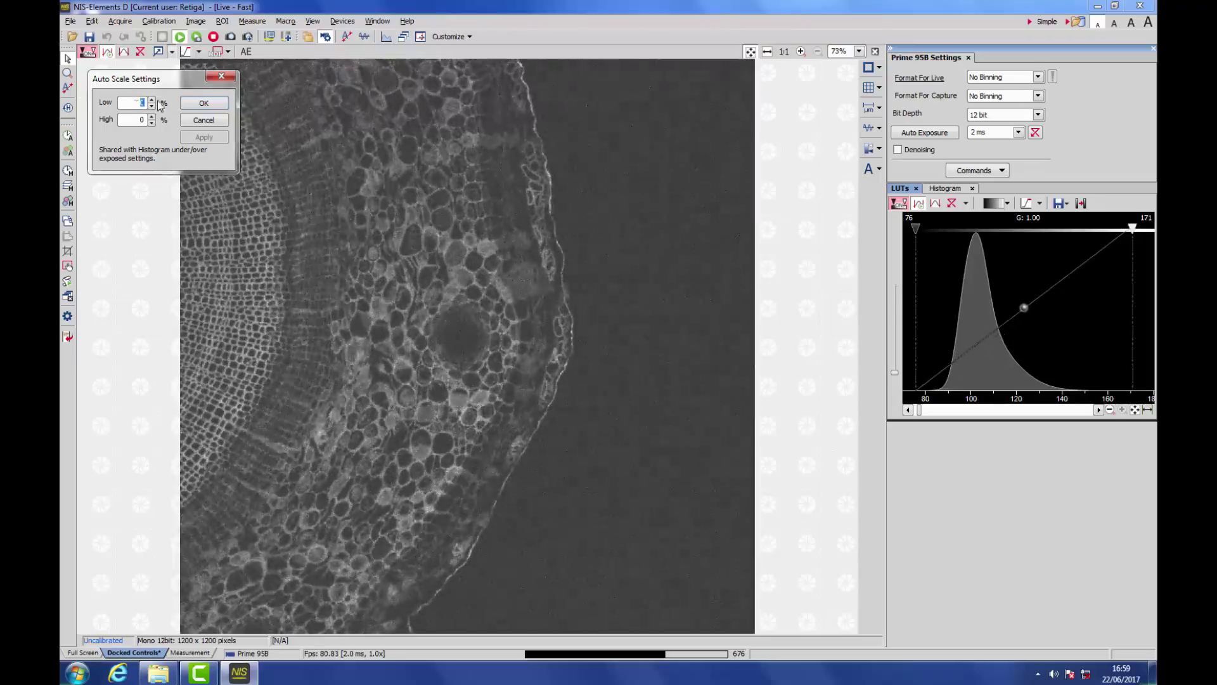
pyautogui.write('1')
pyautogui.press('Tab')
pyautogui.write('1')
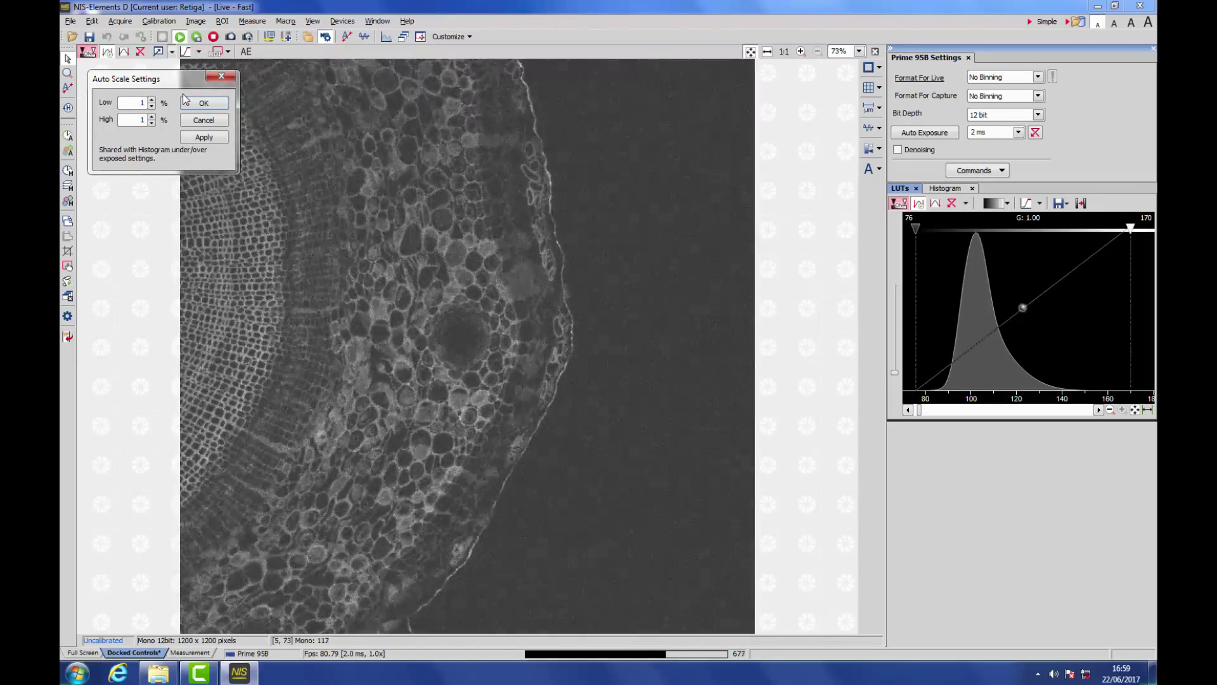
pyautogui.click(197, 138)
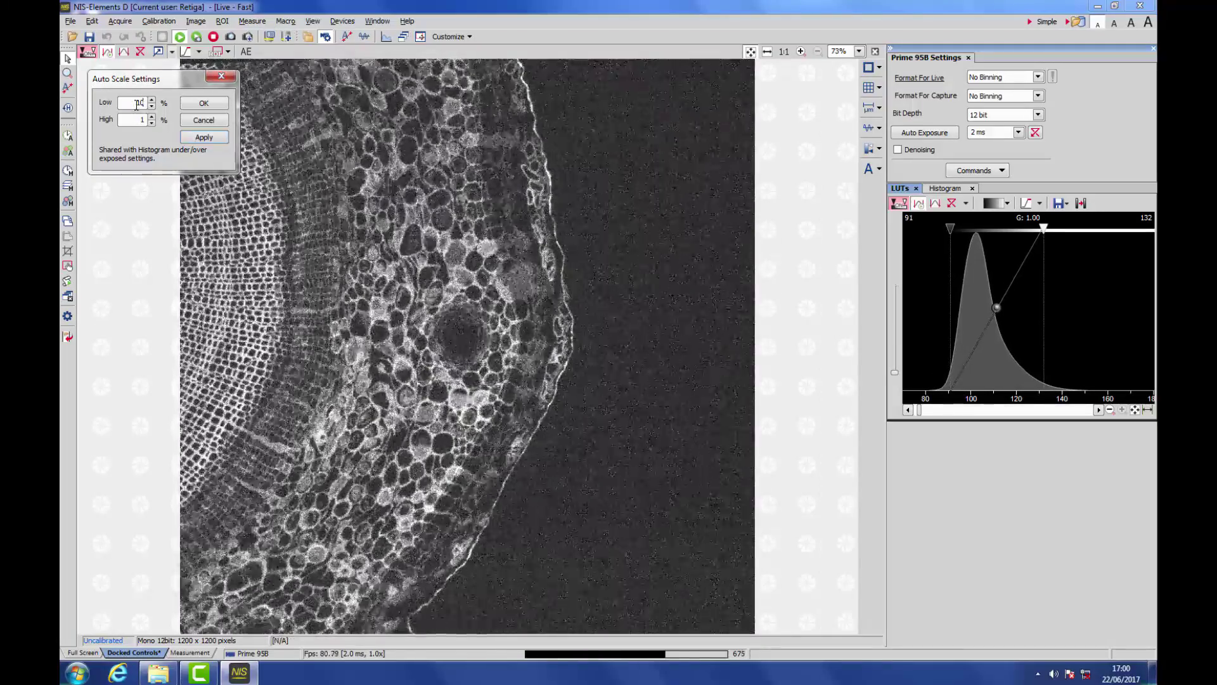
pyautogui.click(204, 138)
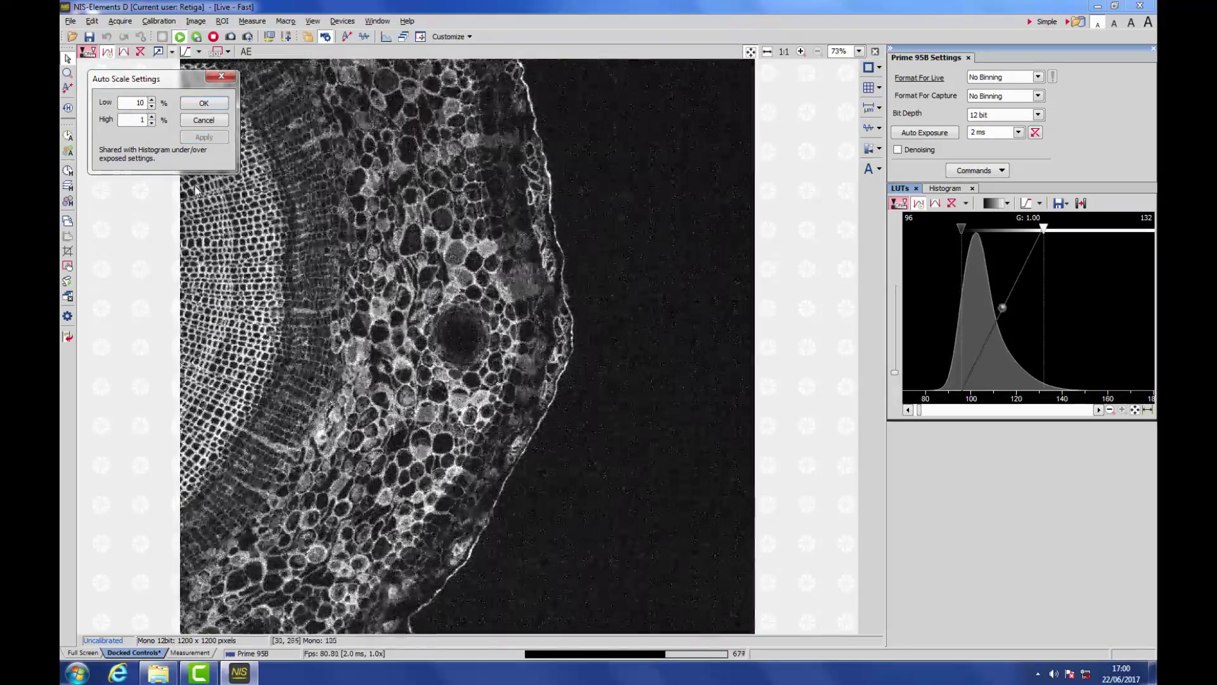
pyautogui.click(203, 104)
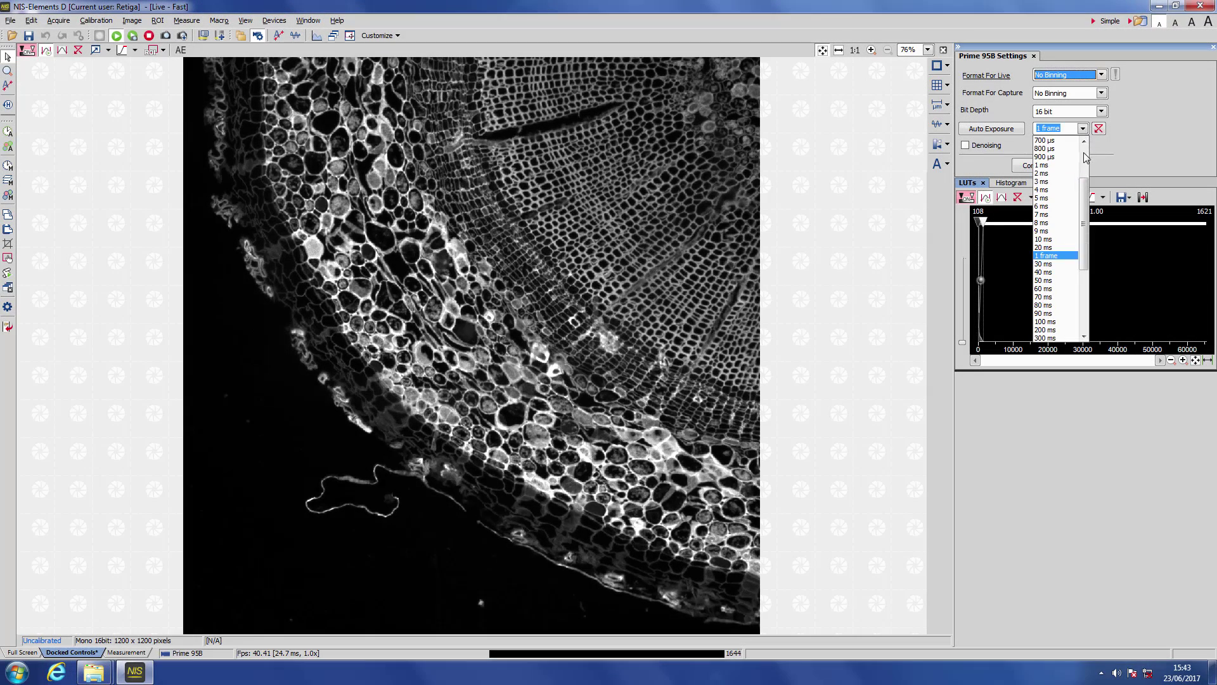
# Step: Set the exposure to 1 ms and crop the camera to the 1024 × 1024 preset ROI
pyautogui.click(1068, 166)
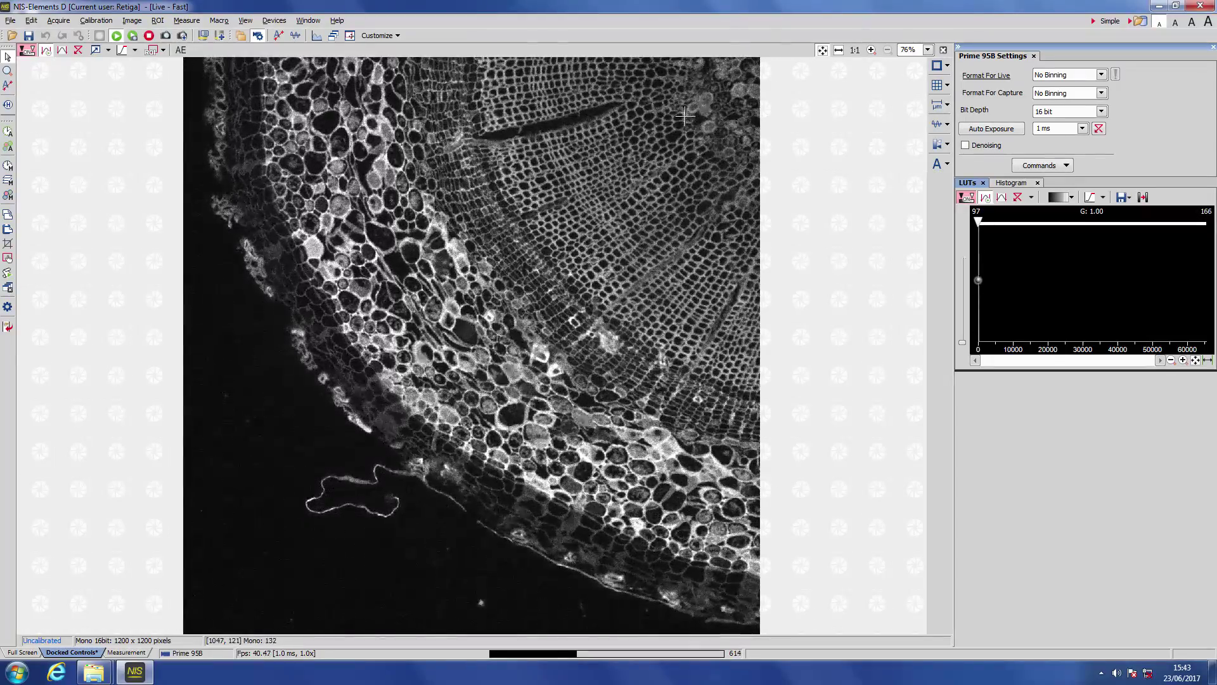
pyautogui.click(163, 50)
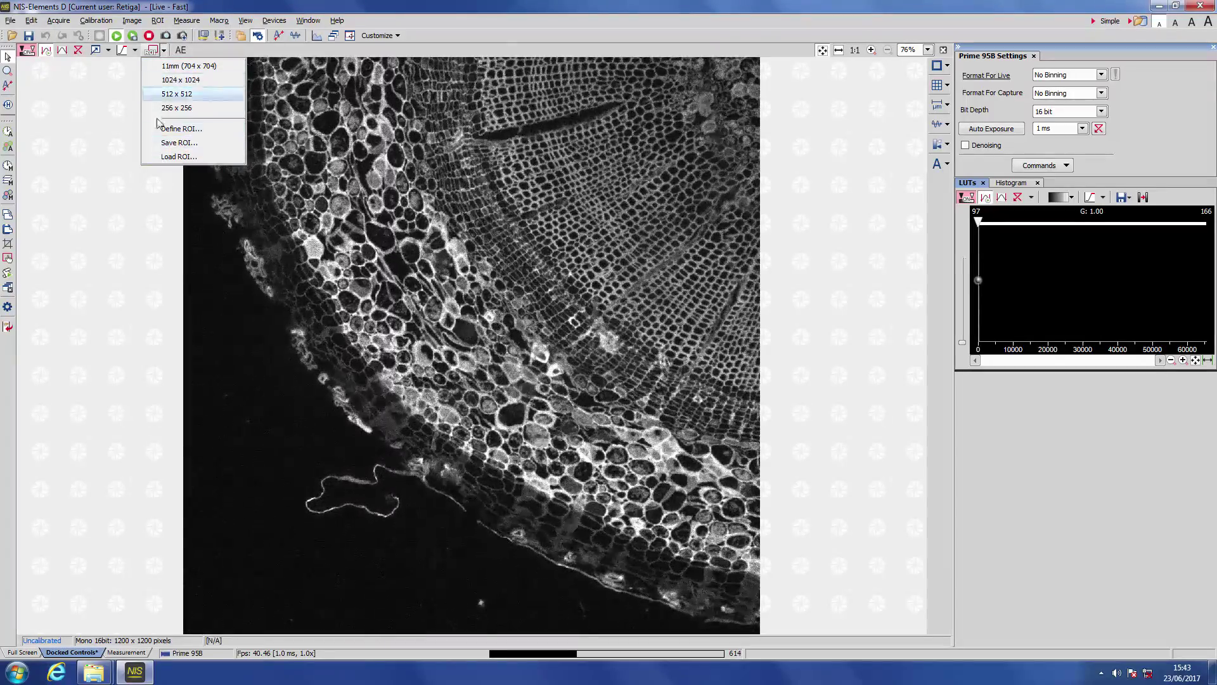
pyautogui.click(205, 80)
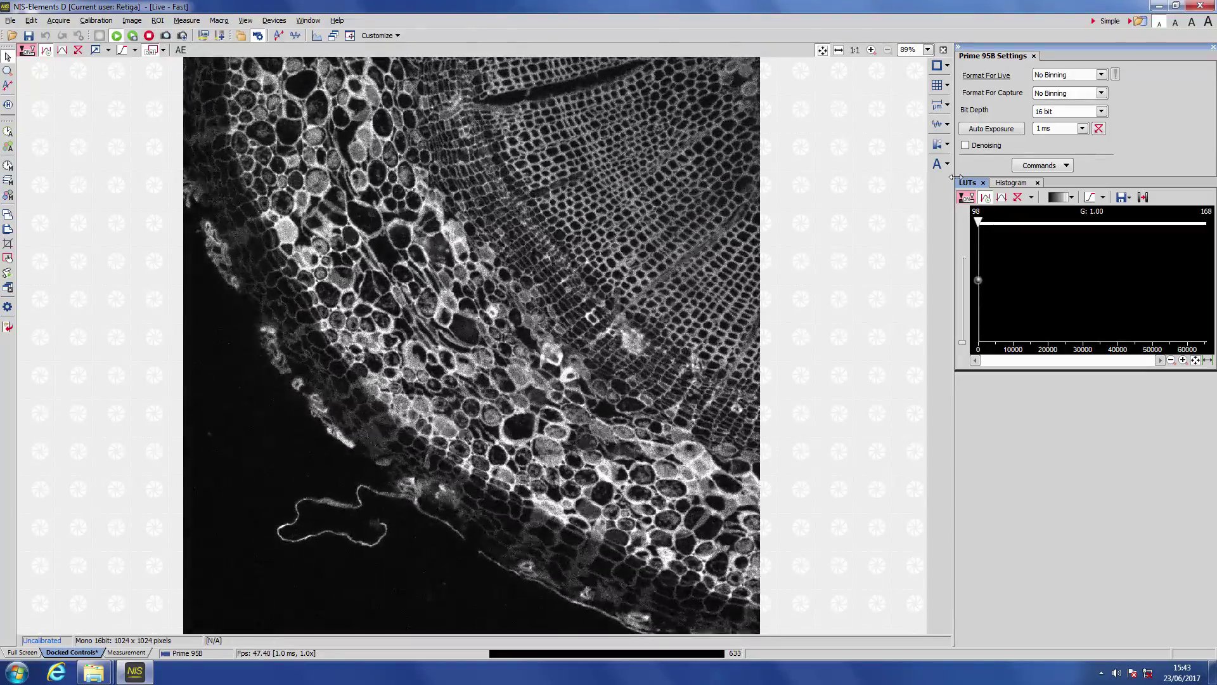
# Step: Compare denoising on and off, then set live exposure to 500 µs with denoising off
pyautogui.click(965, 145)
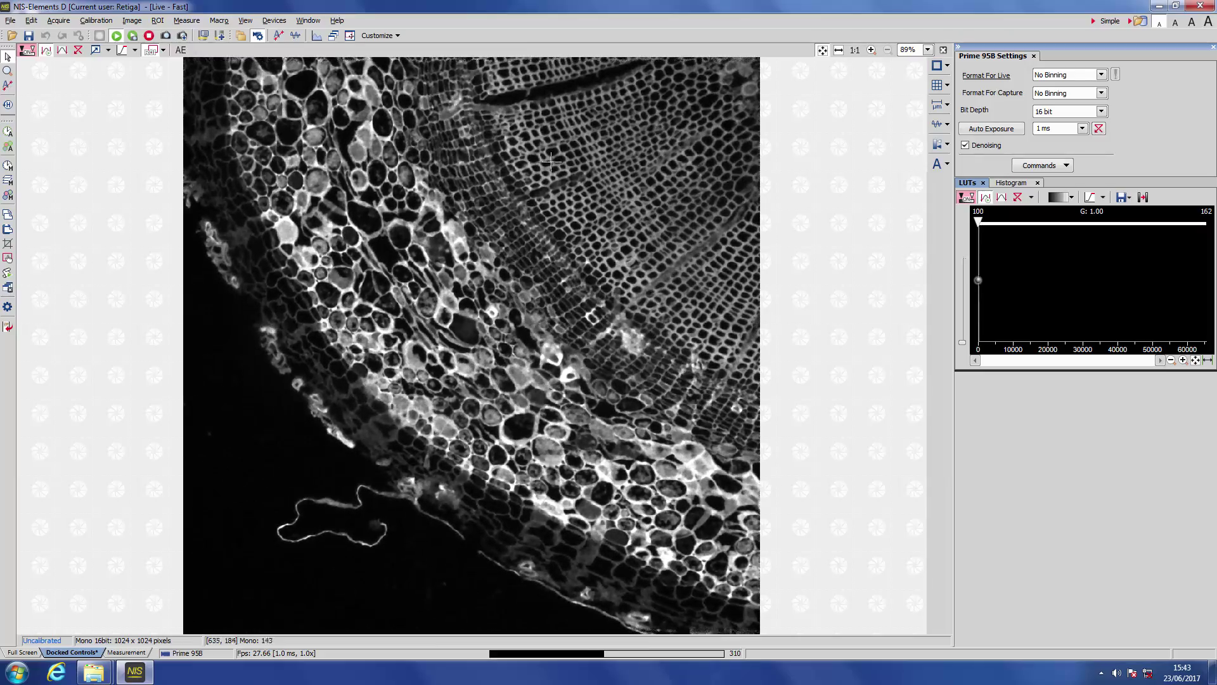
pyautogui.click(965, 146)
pyautogui.click(1083, 129)
pyautogui.scroll(2, 1052, 190)
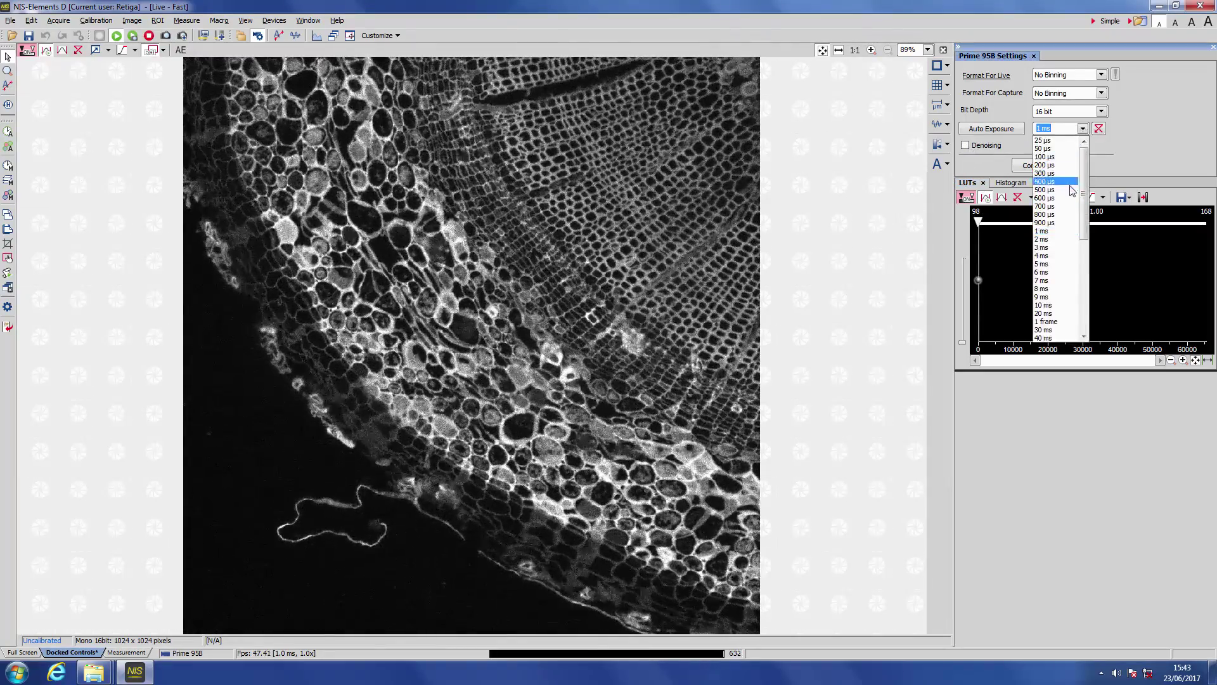
pyautogui.click(1047, 197)
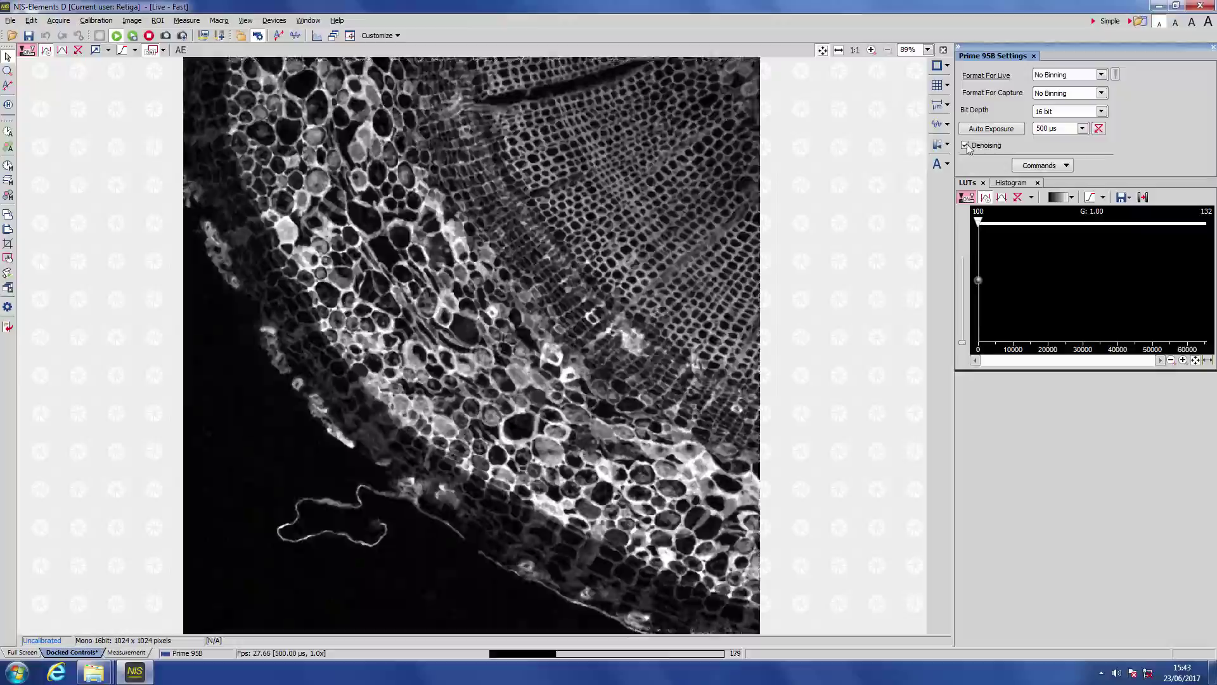
pyautogui.click(966, 146)
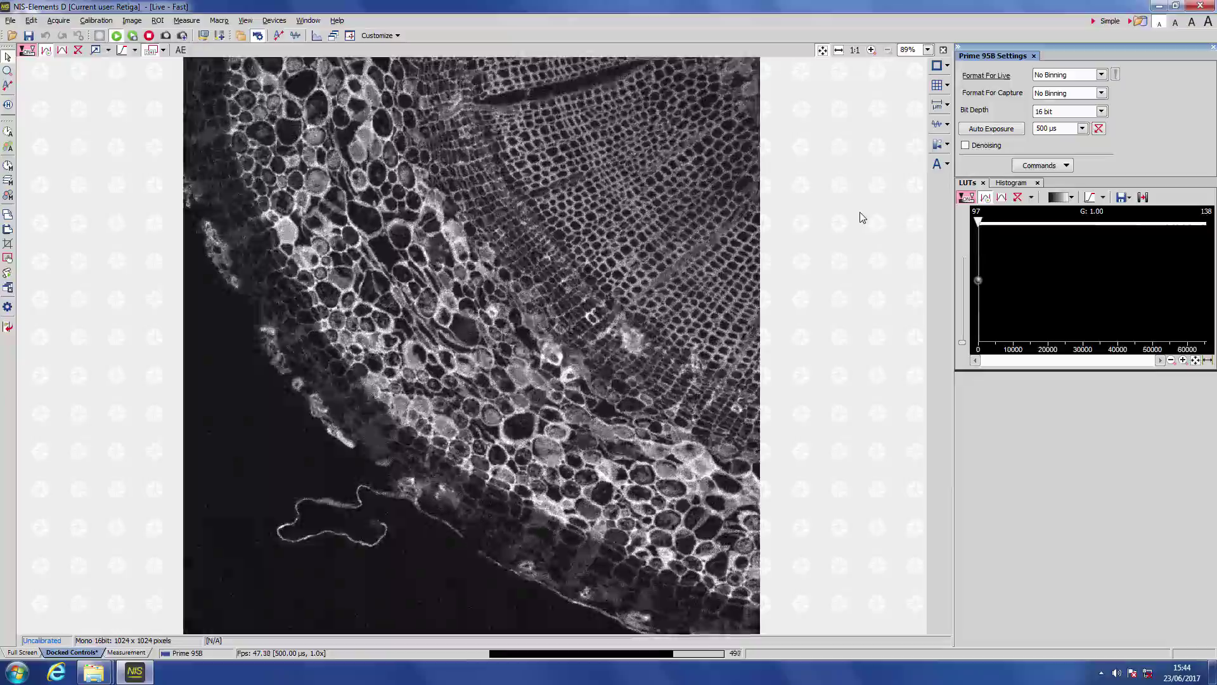
# Step: Plot an intensity profile along a 200 px horizontal line across the tissue edge, Y auto-scaled
pyautogui.click(295, 36)
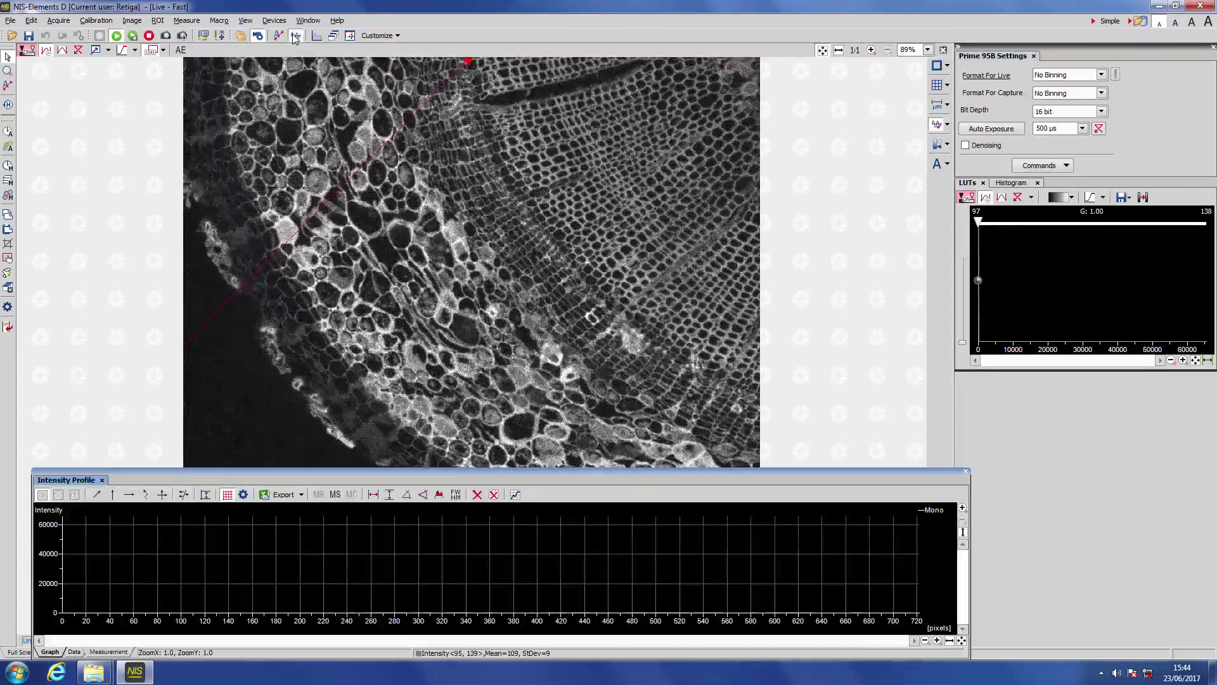
pyautogui.click(128, 494)
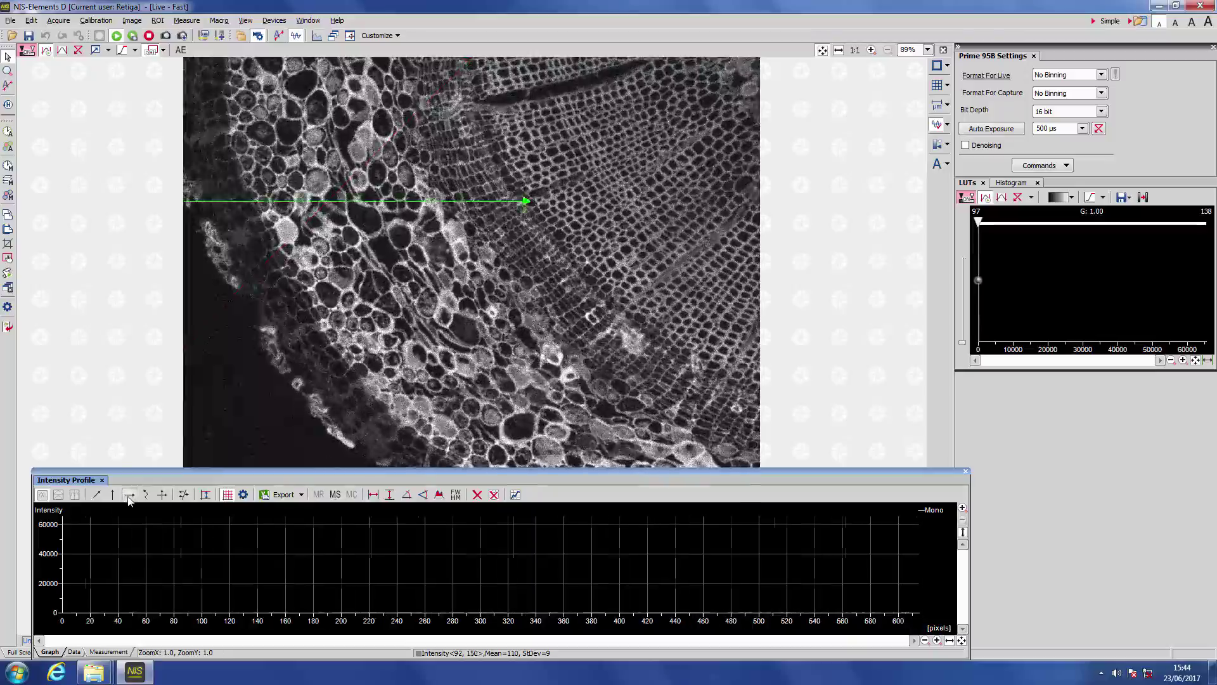
pyautogui.moveTo(526, 201); pyautogui.dragTo(359, 202)
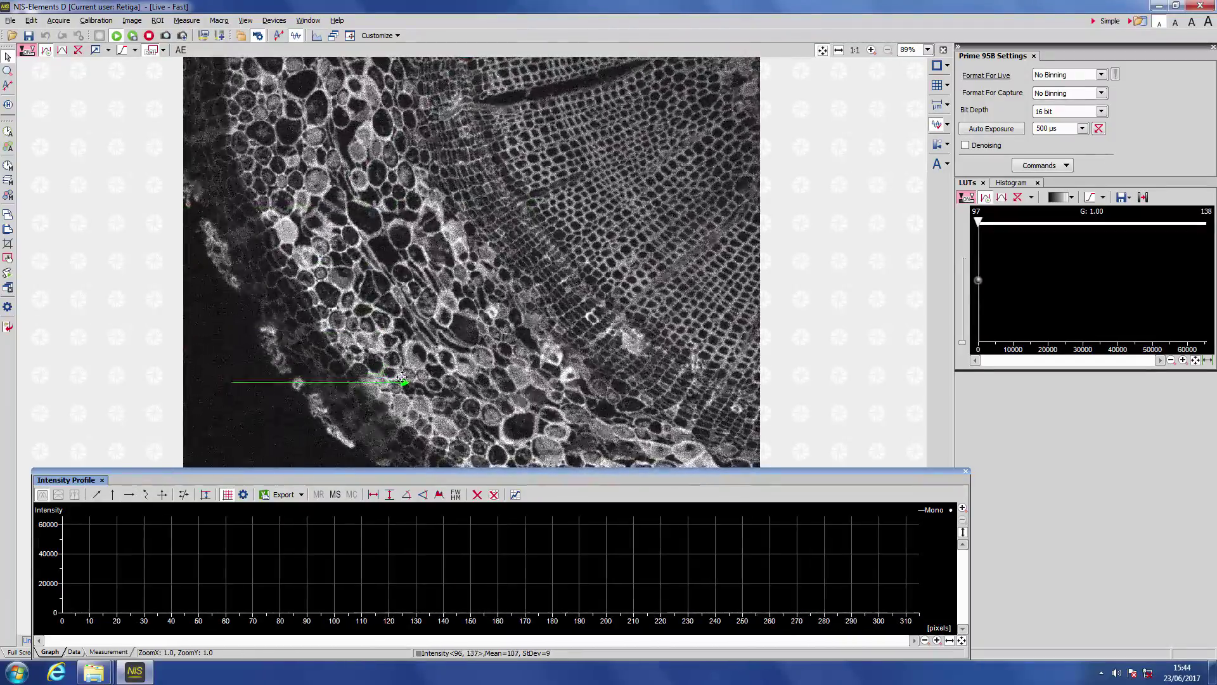
pyautogui.moveTo(408, 381); pyautogui.dragTo(346, 382)
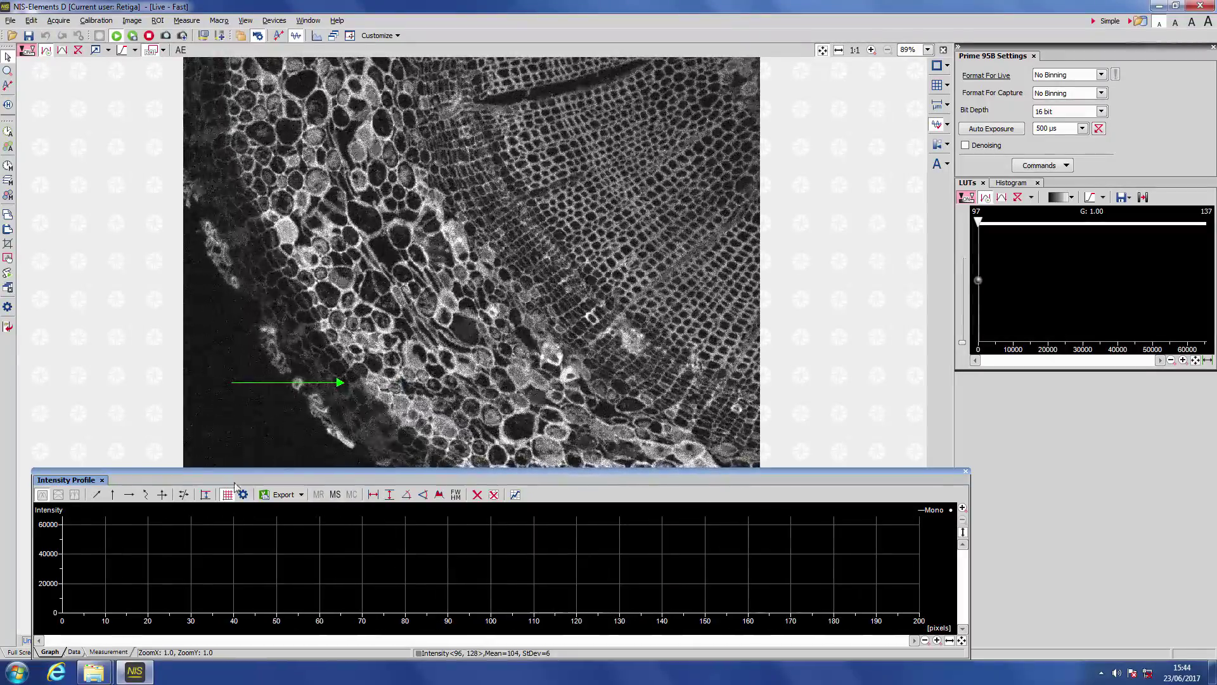
pyautogui.click(205, 495)
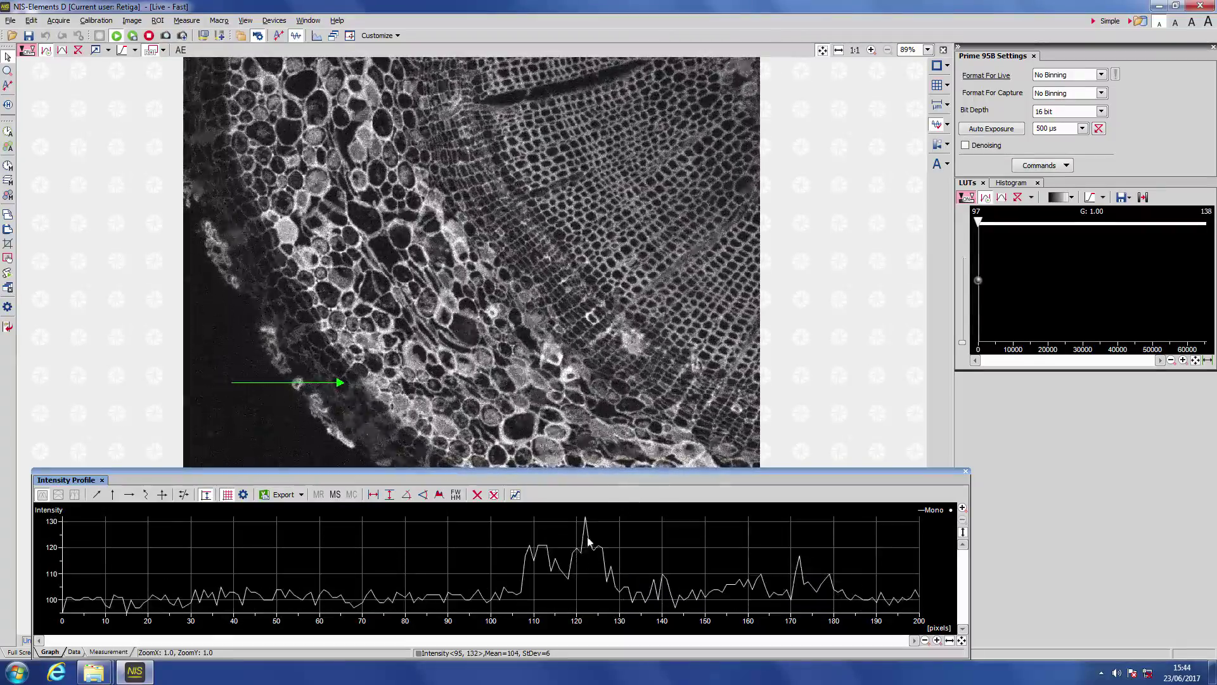
# Step: Compare the profile with denoising on and off, leaving denoising on
pyautogui.click(966, 145)
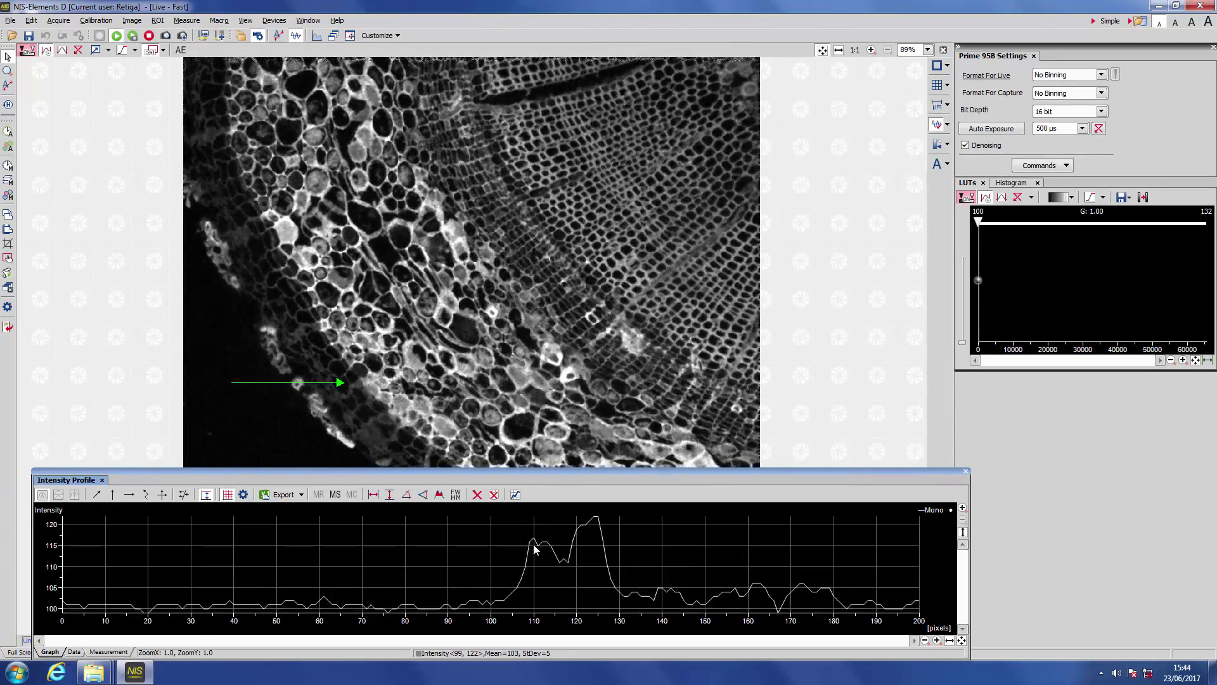
pyautogui.click(965, 146)
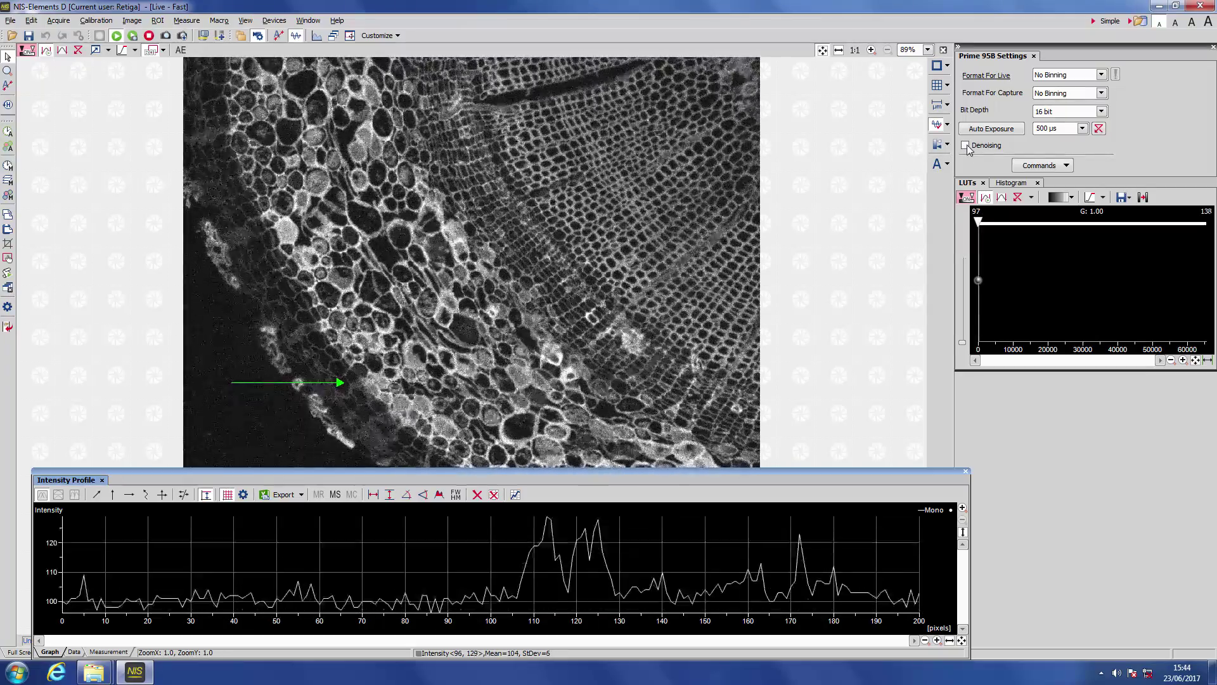
pyautogui.click(965, 146)
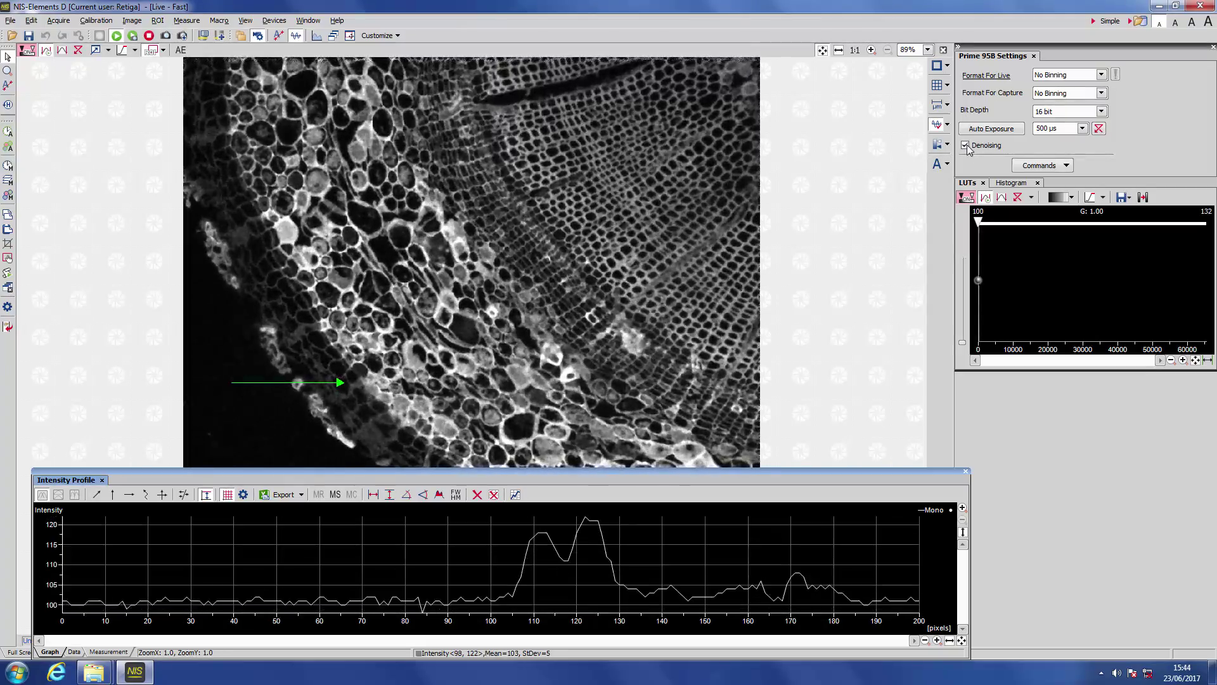